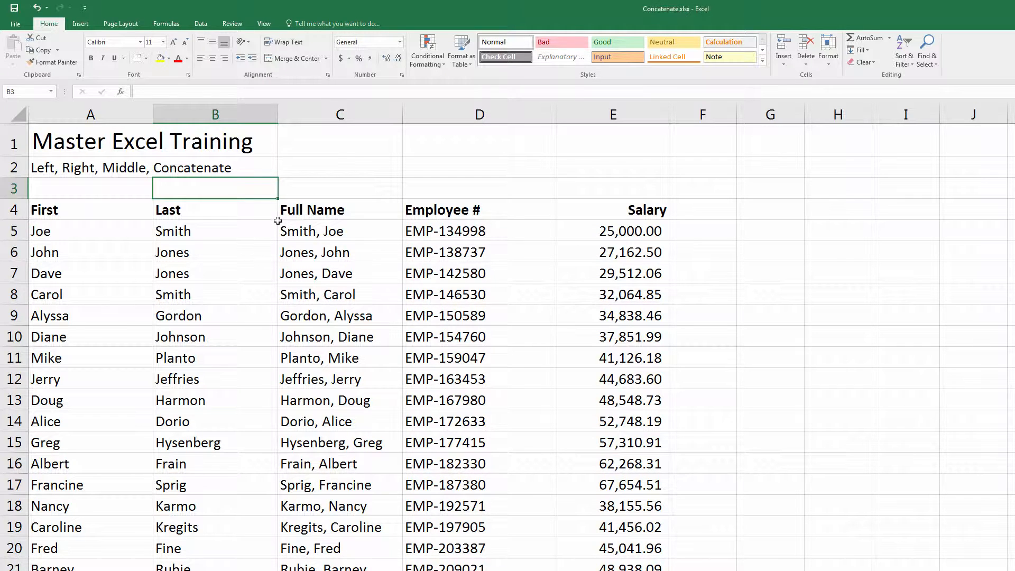
pyautogui.click(345, 236)
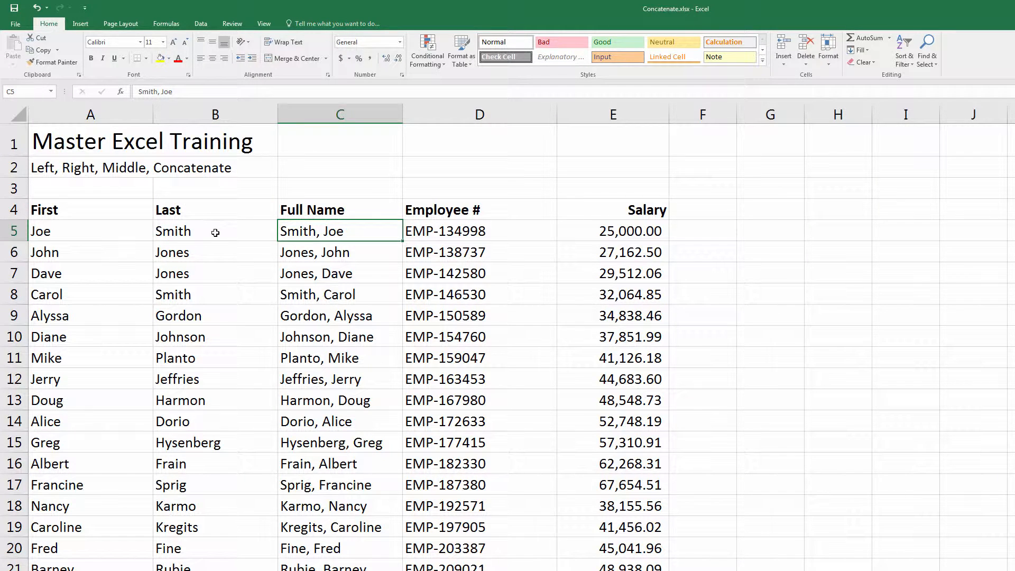
pyautogui.click(214, 231)
pyautogui.click(350, 237)
# Step: Begin a CONCATENATE formula in cell G5 with LEFT(B5,3) as its first argument
pyautogui.click(782, 231)
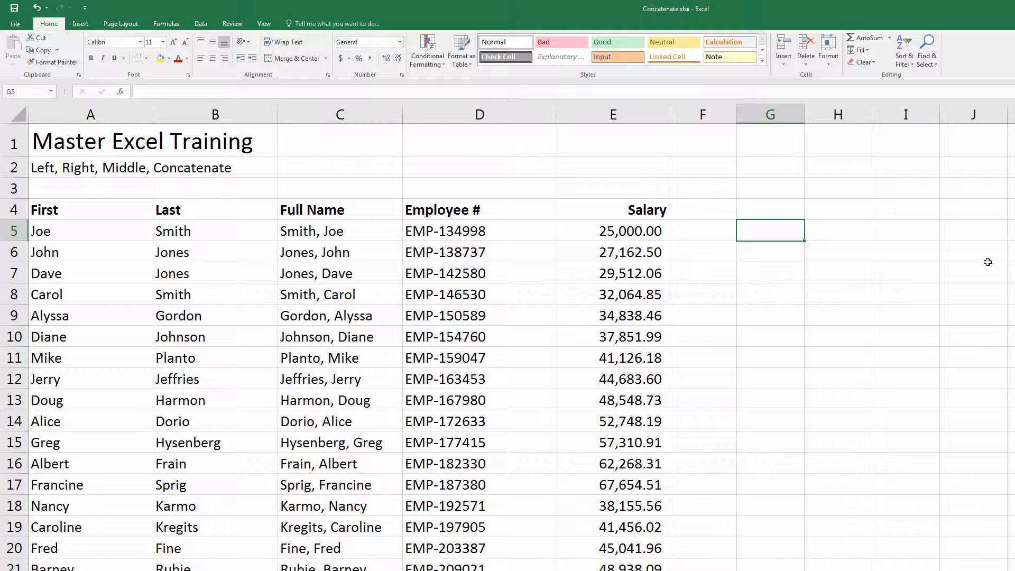
pyautogui.press('F2')
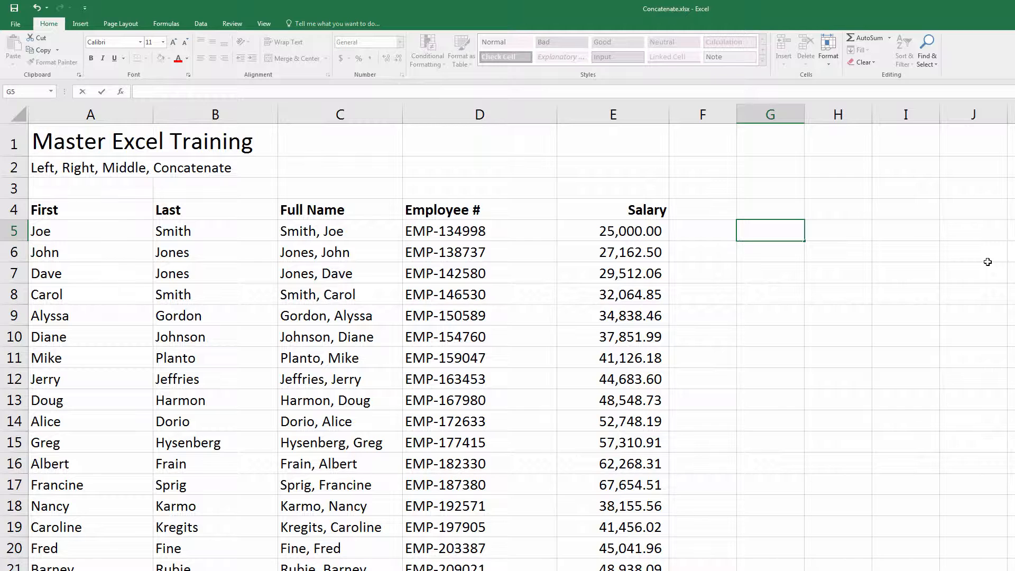
pyautogui.write('+')
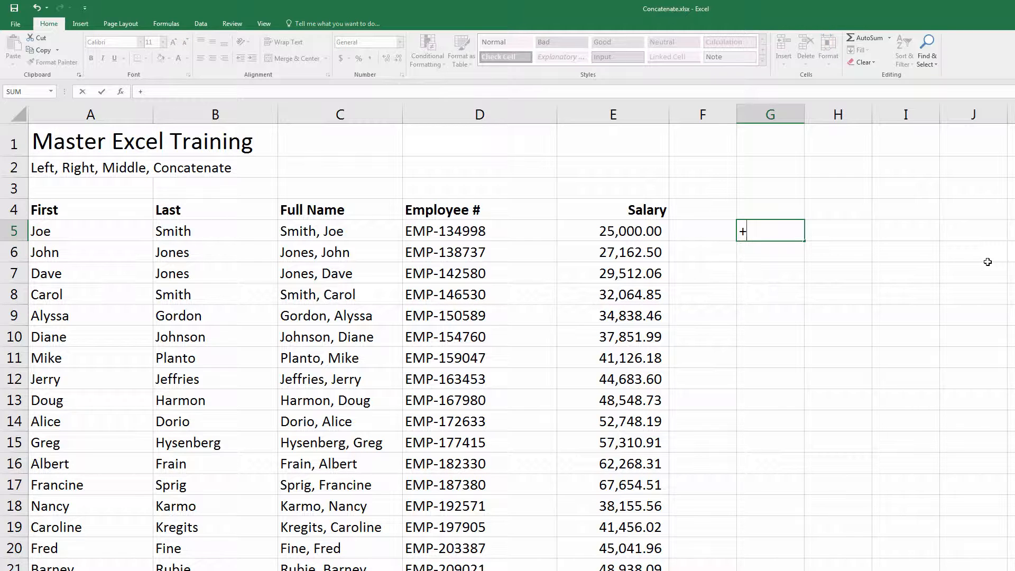
pyautogui.write('con')
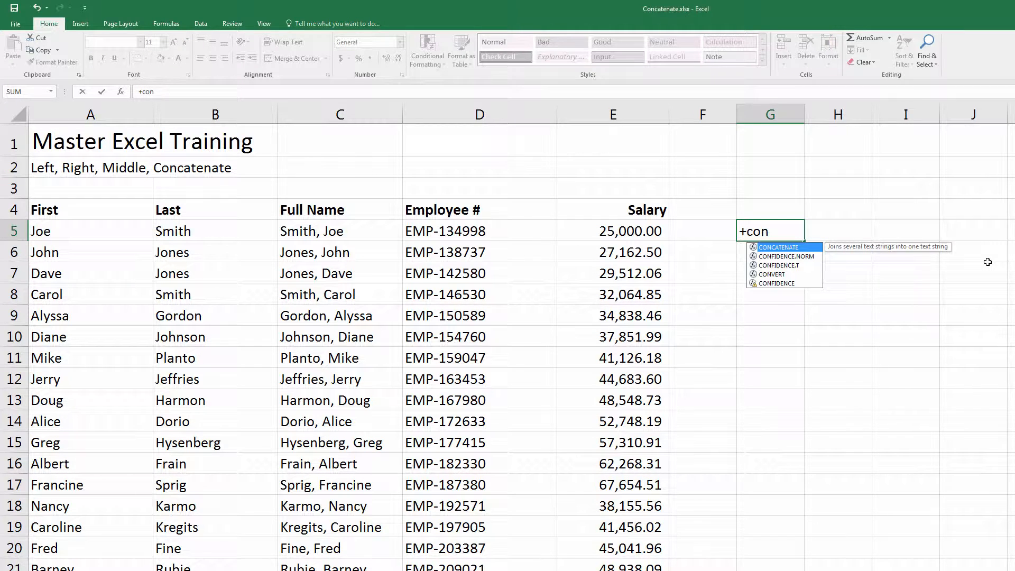
pyautogui.press('Tab')
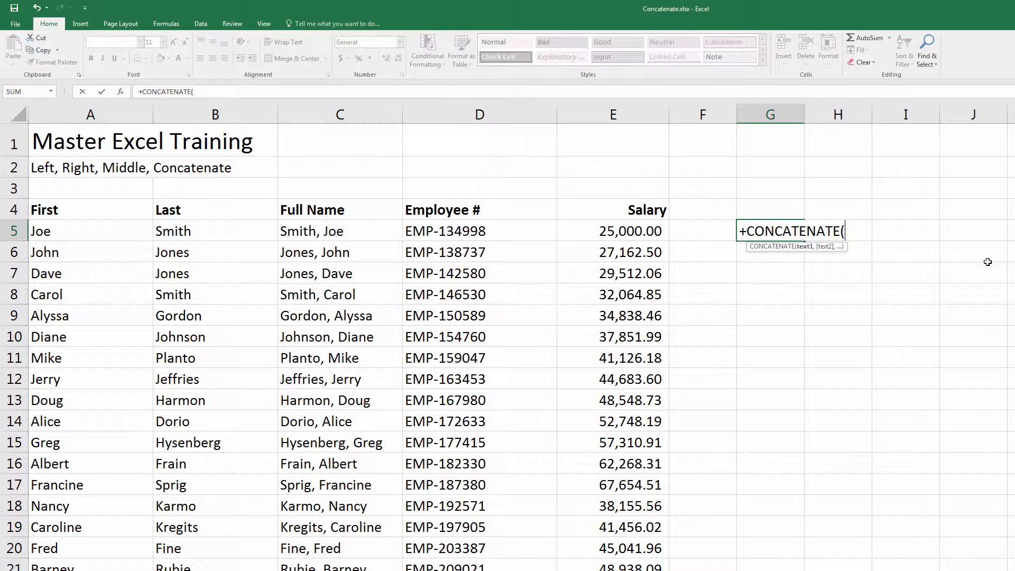
pyautogui.write('left')
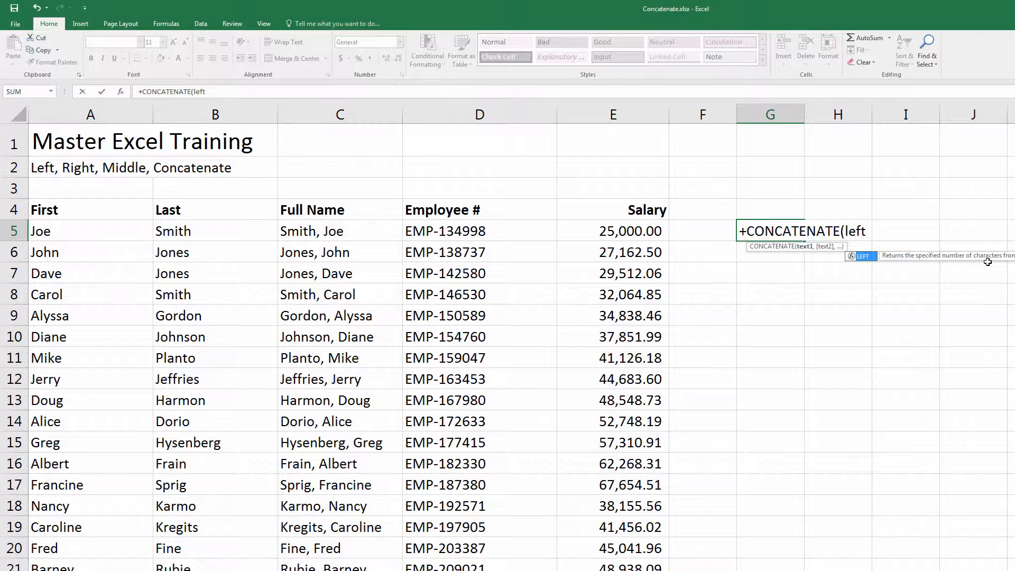
pyautogui.write('(')
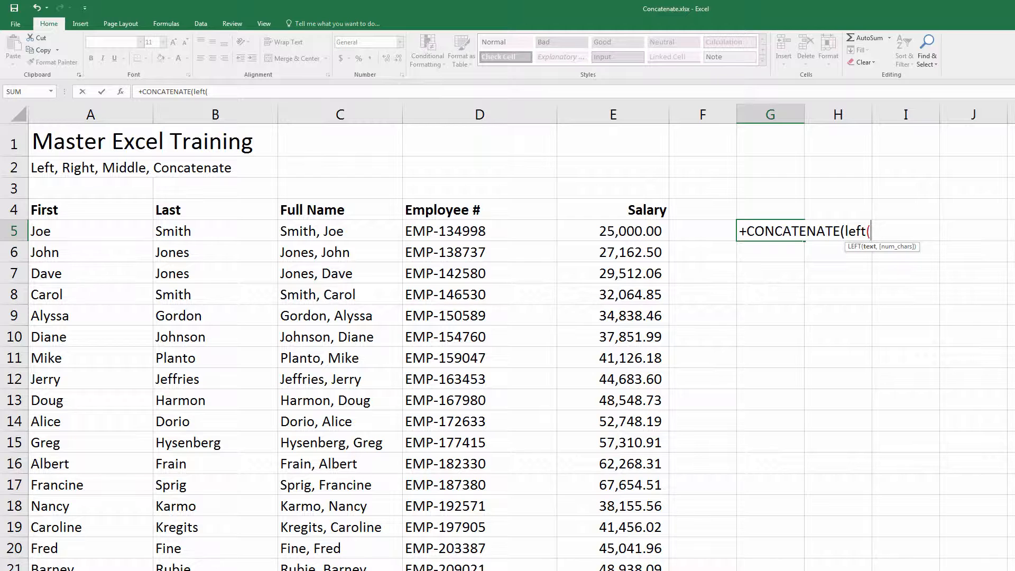
pyautogui.press('Left')
pyautogui.press('Left')
pyautogui.press('Left')
pyautogui.press('Left')
pyautogui.press('Left')
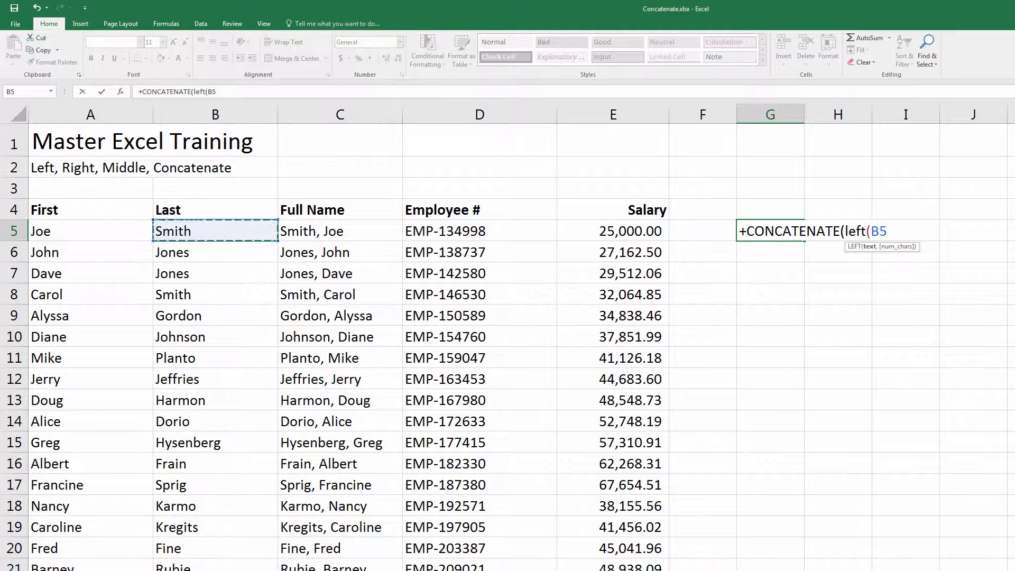
pyautogui.write(',3')
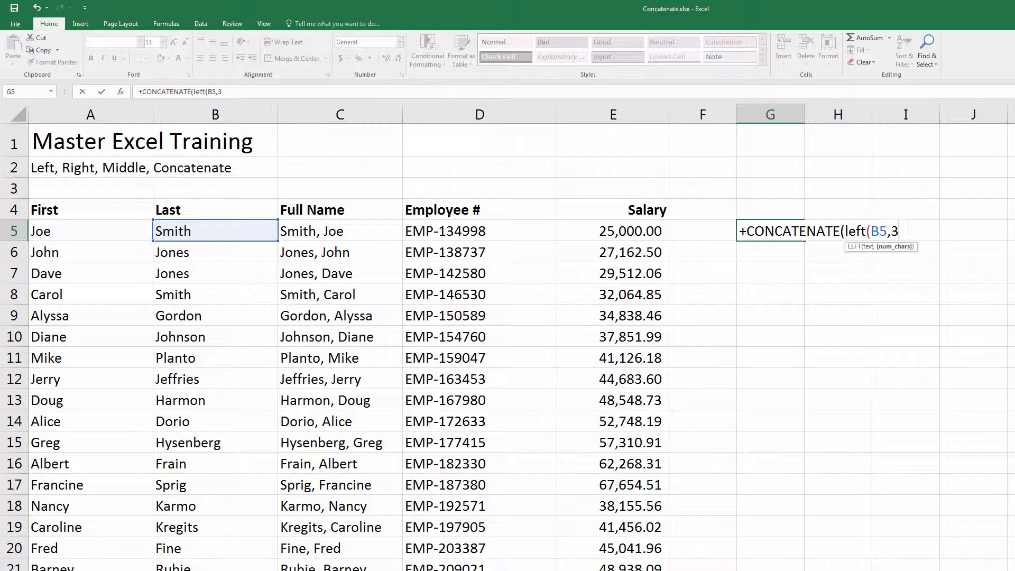
pyautogui.write(')')
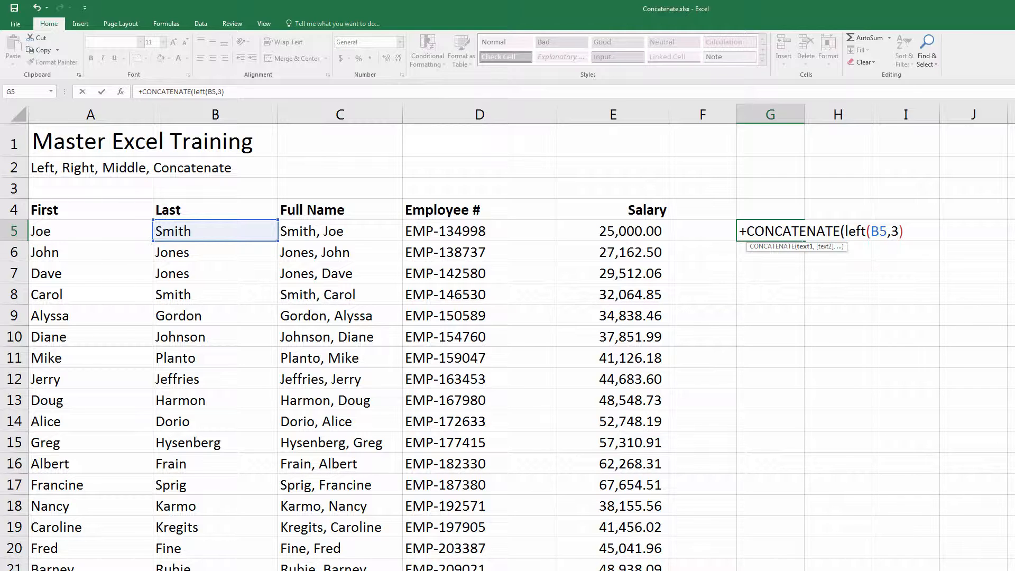
# Step: Add LEFT(A5,3) as the second argument and complete the CONCATENATE formula in G5
pyautogui.write(',left')
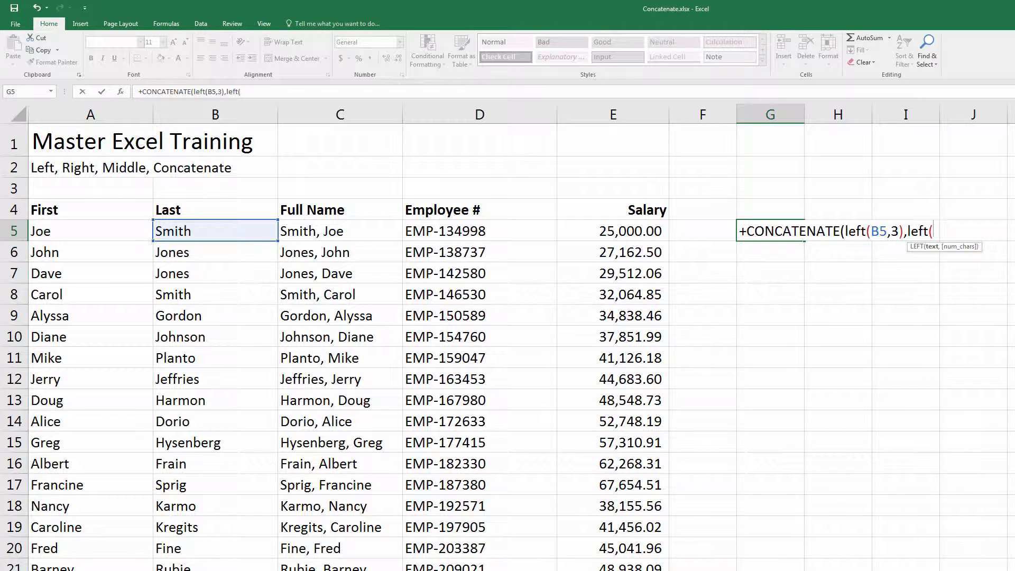
pyautogui.write('(')
pyautogui.press('Left')
pyautogui.press('Left')
pyautogui.press('Left')
pyautogui.press('Left')
pyautogui.press('Left')
pyautogui.press('Left')
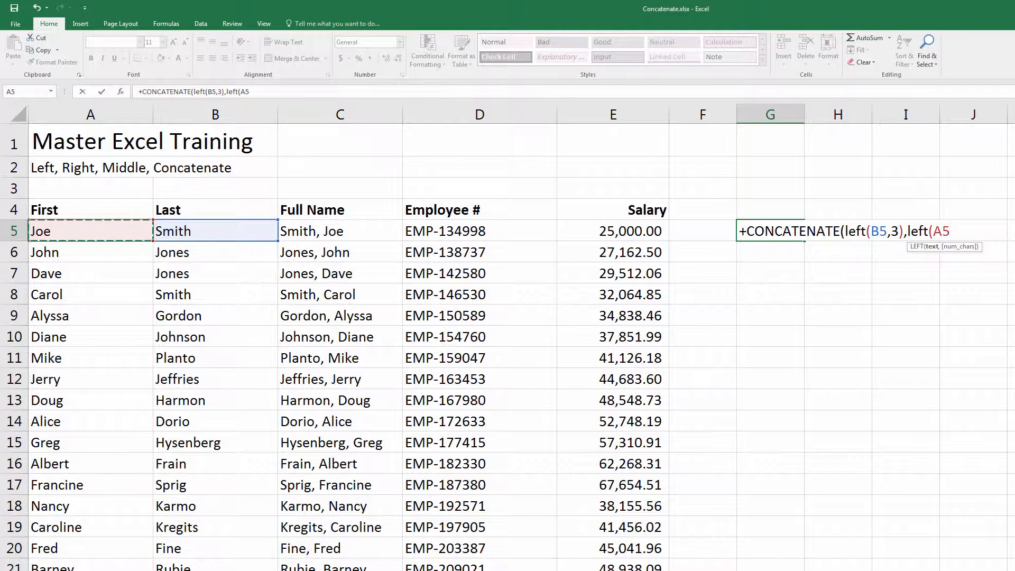
pyautogui.write(',')
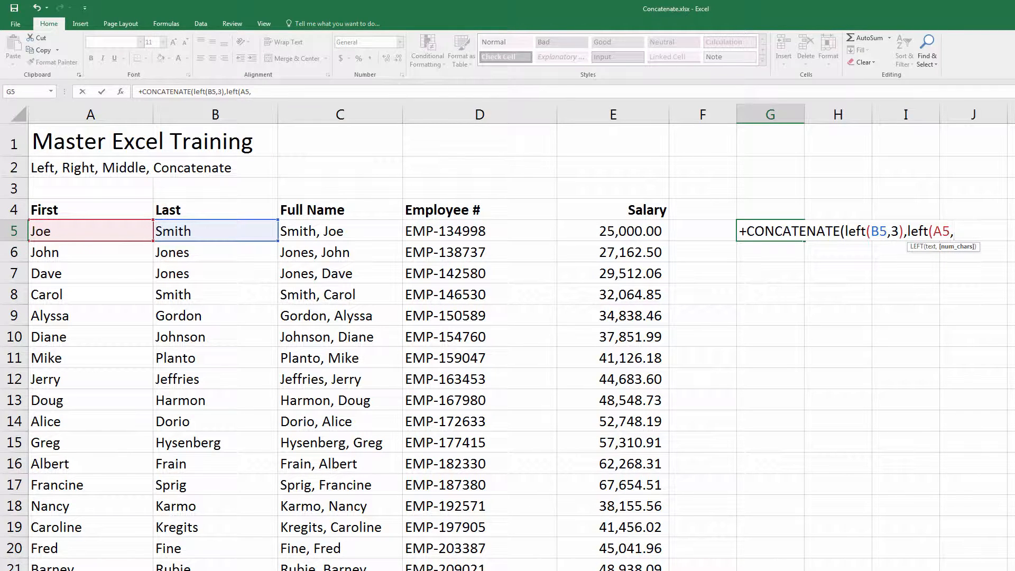
pyautogui.write('3)')
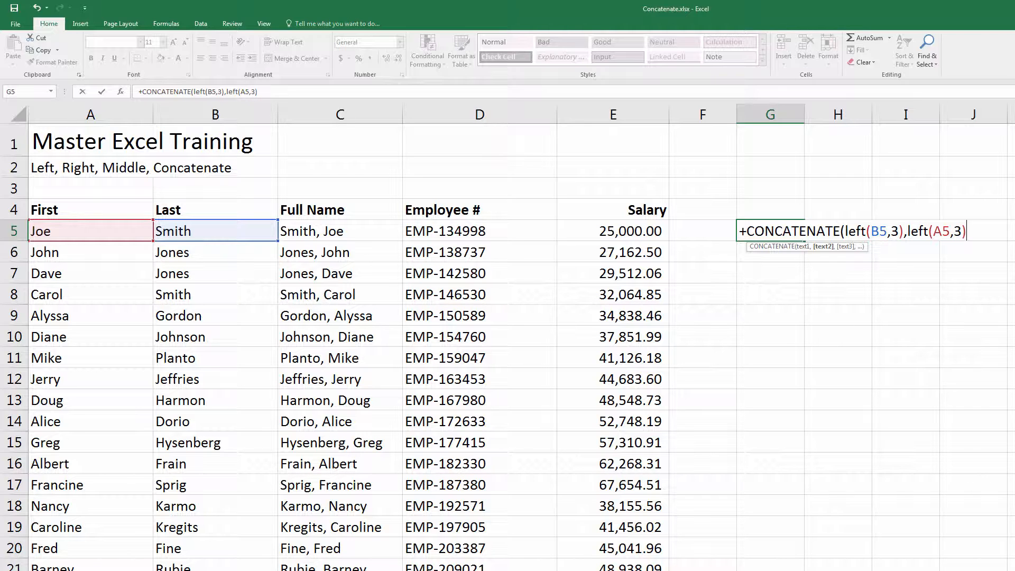
pyautogui.write(')')
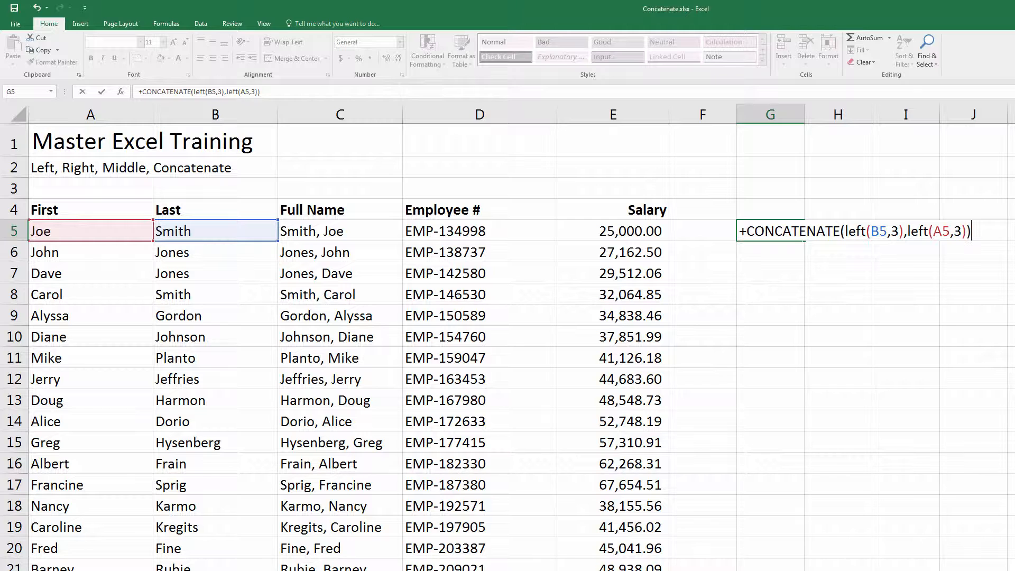
pyautogui.press('Return')
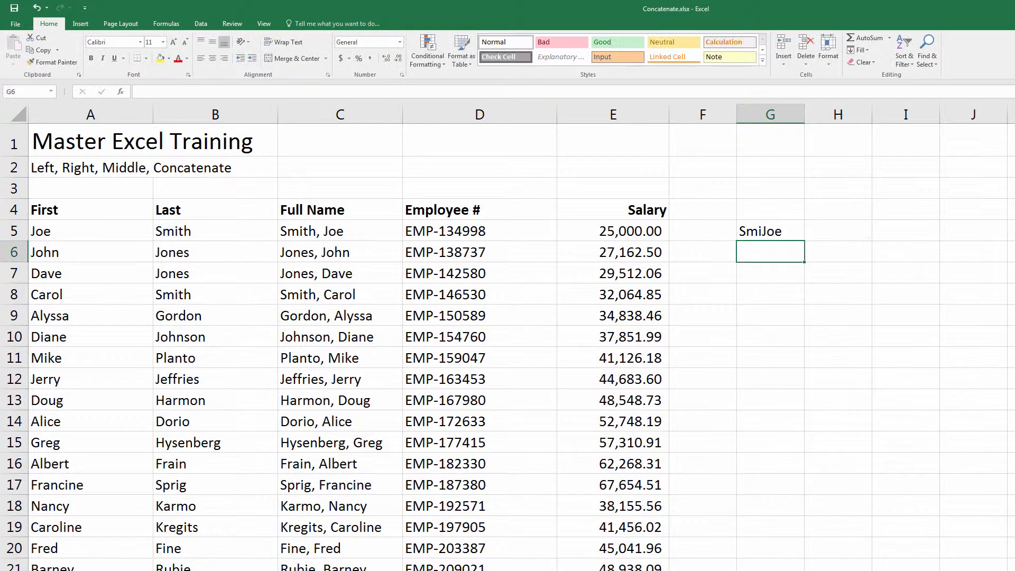
# Step: Copy the G5 formula down column G alongside the employee rows and recalculate the worksheet
pyautogui.press('Up')
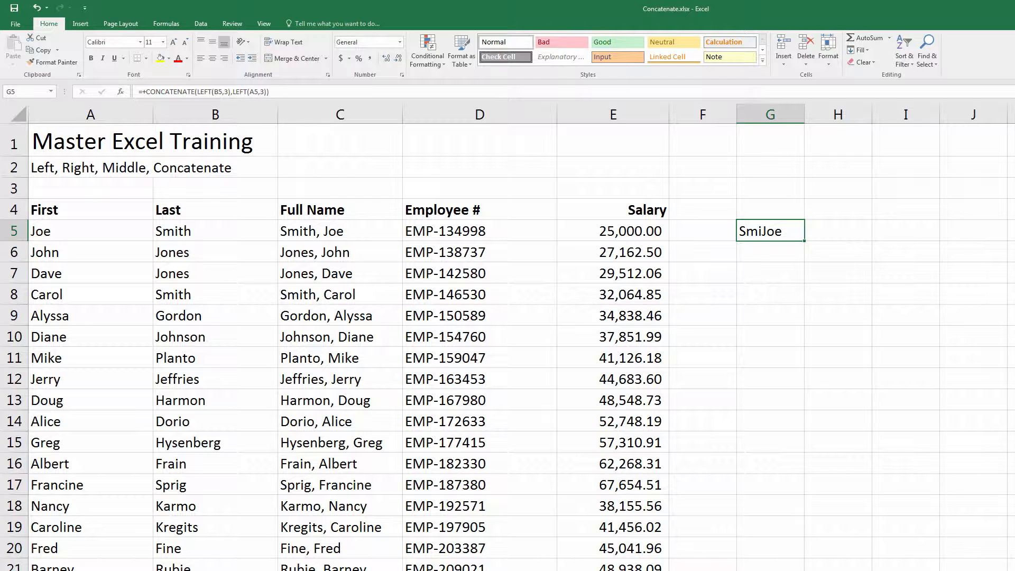
pyautogui.hotkey('ctrl', 'c')
pyautogui.hotkey('shift', 'Down')
pyautogui.hotkey('shift', 'Down')
pyautogui.hotkey('shift', 'Down')
pyautogui.hotkey('shift', 'Down')
pyautogui.hotkey('shift', 'Down')
pyautogui.hotkey('shift', 'Down')
pyautogui.hotkey('shift', 'Down')
pyautogui.hotkey('shift', 'Down')
pyautogui.hotkey('shift', 'Down')
pyautogui.hotkey('shift', 'Down')
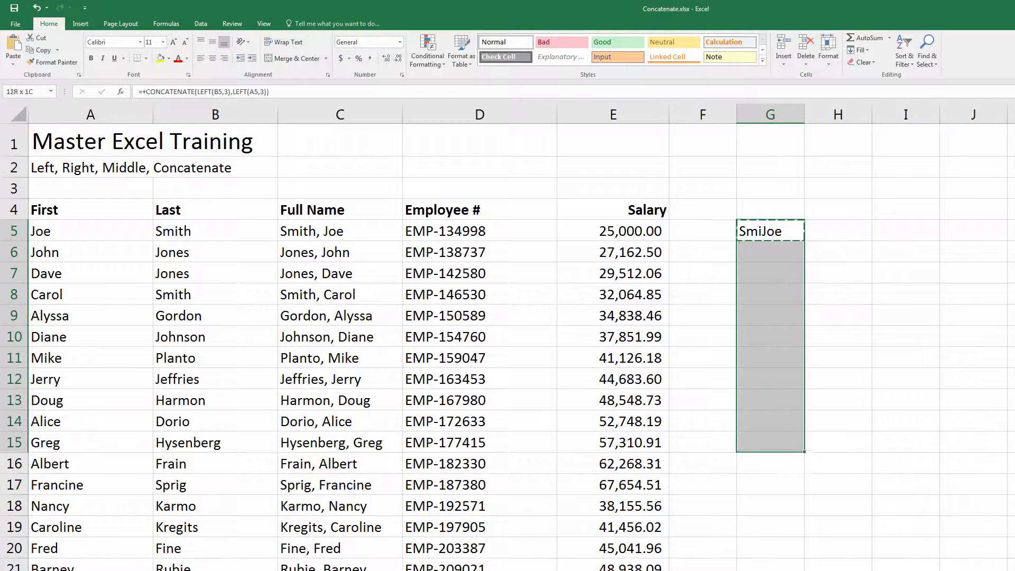
pyautogui.hotkey('shift', 'Down')
pyautogui.hotkey('shift', 'Down')
pyautogui.hotkey('shift', 'Down')
pyautogui.hotkey('shift', 'Down')
pyautogui.hotkey('shift', 'Down')
pyautogui.hotkey('shift', 'Down')
pyautogui.hotkey('ctrl', 'v')
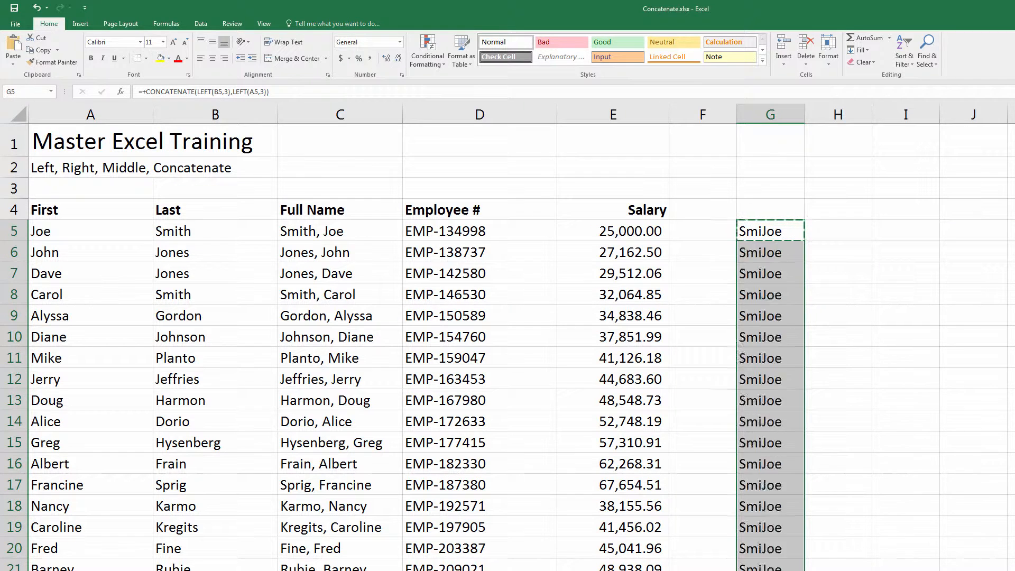
pyautogui.press('F9')
pyautogui.press('Up')
pyautogui.press('Down')
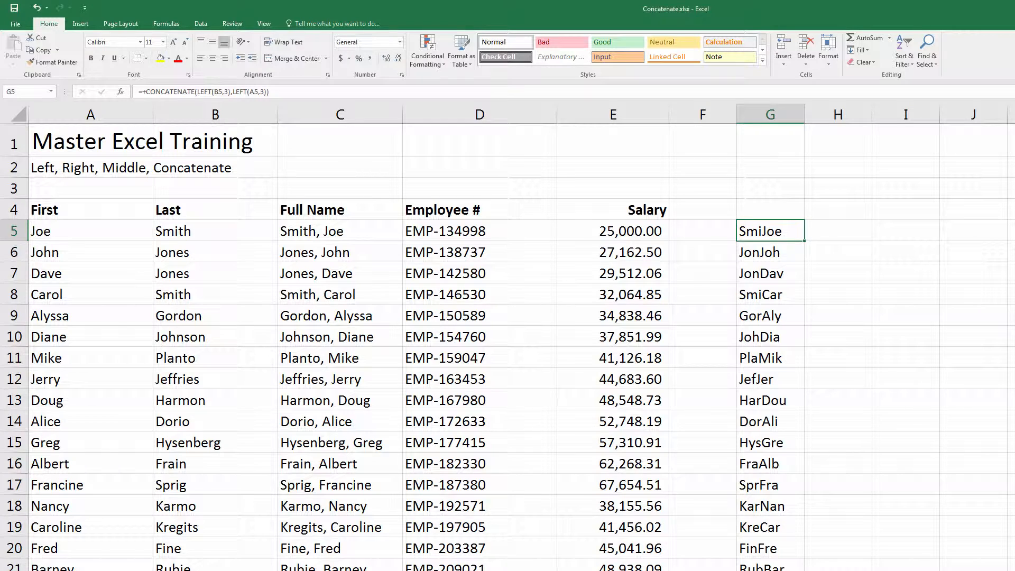
# Step: Extend the CONCATENATE formula in G5 with RIGHT(D5,6) as a third argument
pyautogui.press('F2')
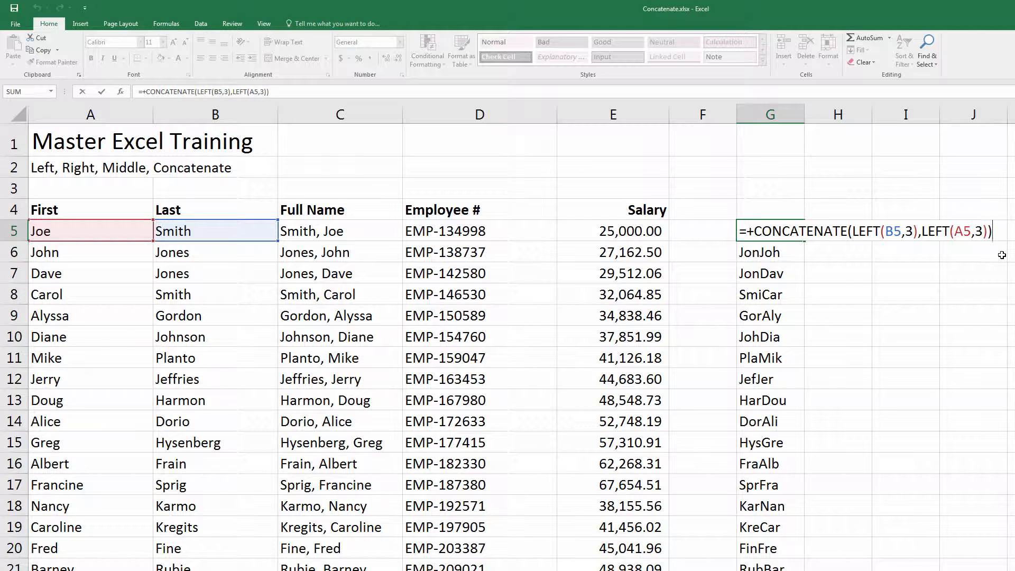
pyautogui.press('BackSpace')
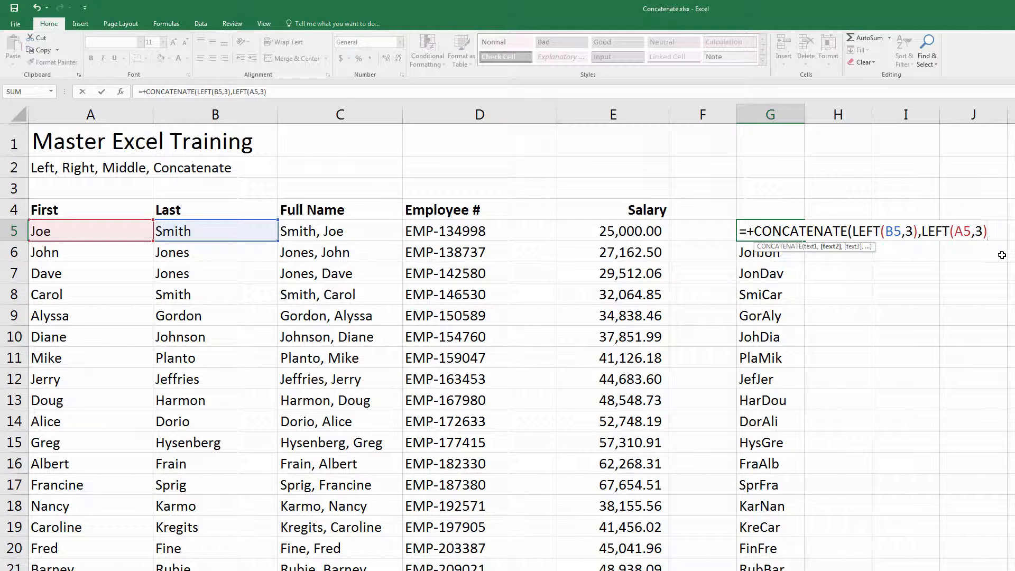
pyautogui.write(',right')
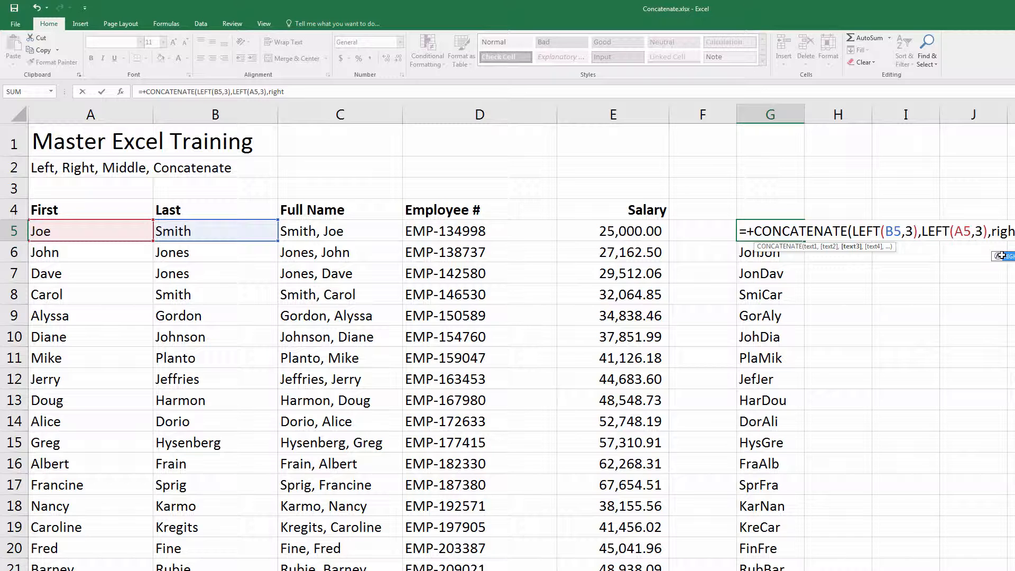
pyautogui.write('(')
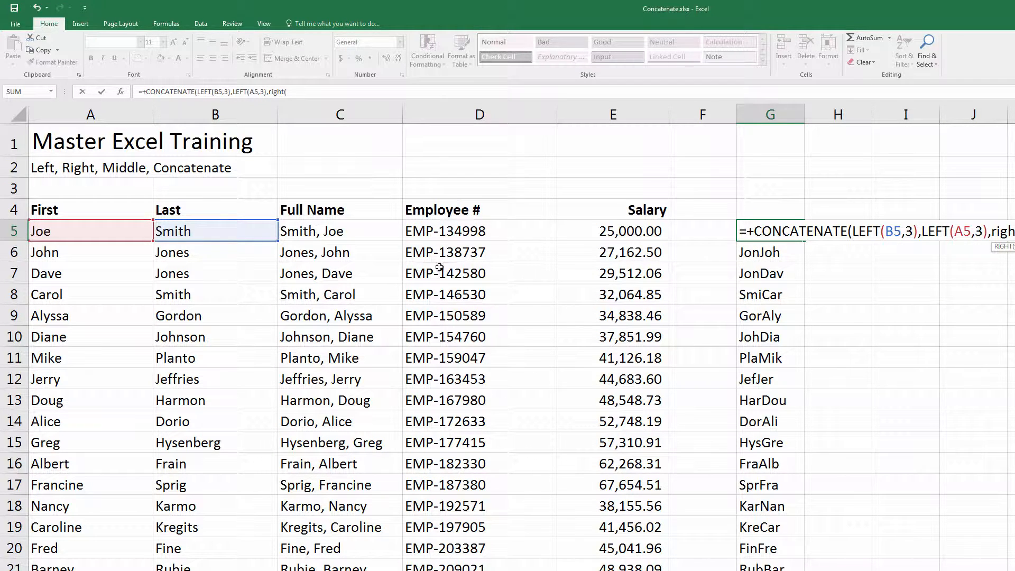
pyautogui.click(434, 233)
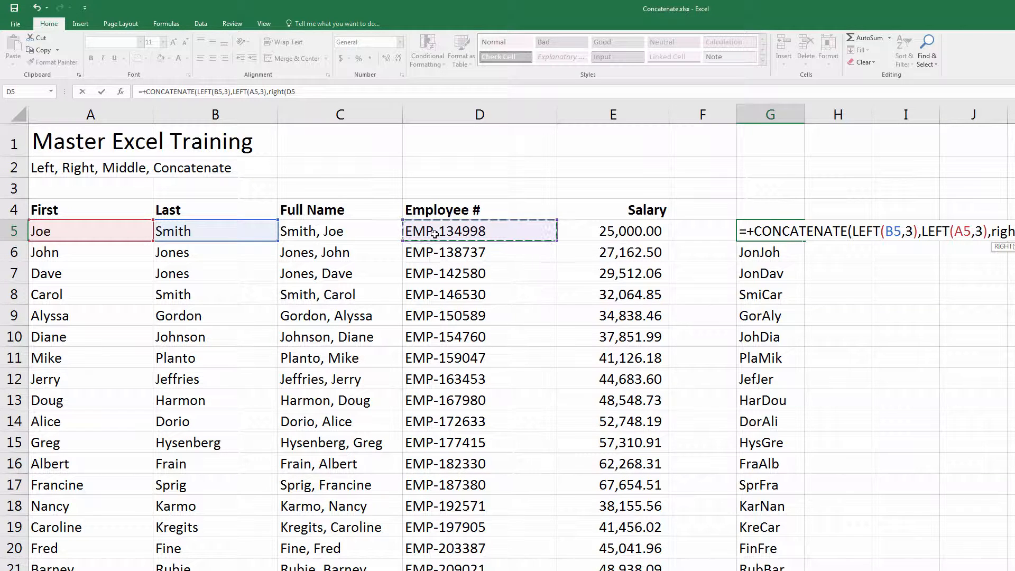
pyautogui.write(',6))')
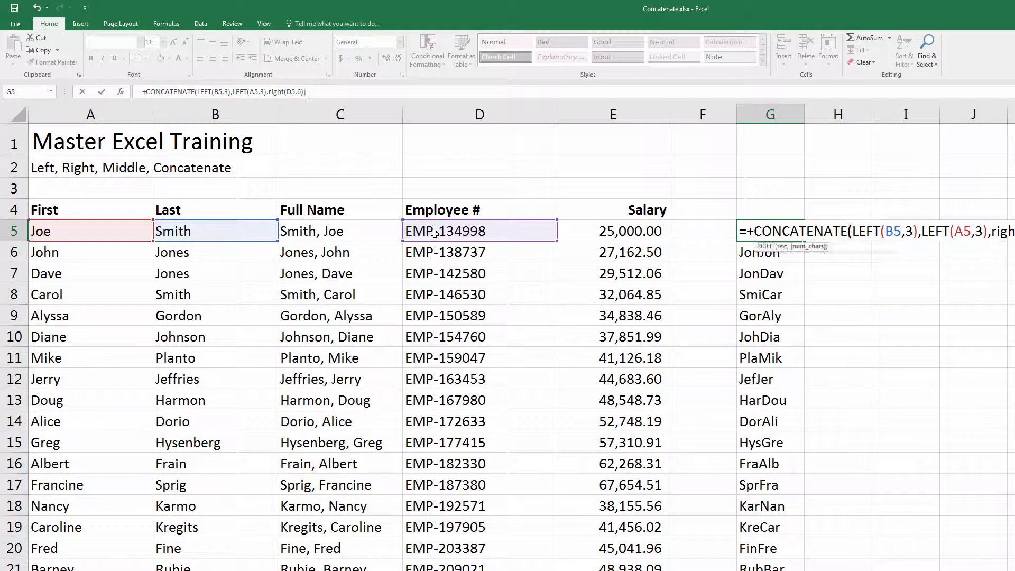
pyautogui.press('Return')
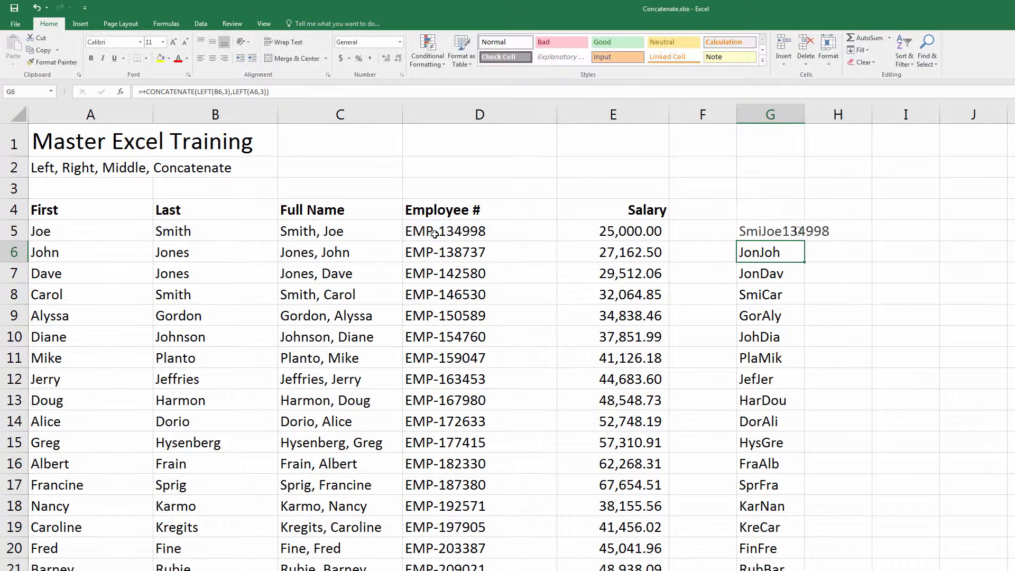
# Step: Copy the extended three-part formula from G5 over the existing formulas below it in column G
pyautogui.press('Up')
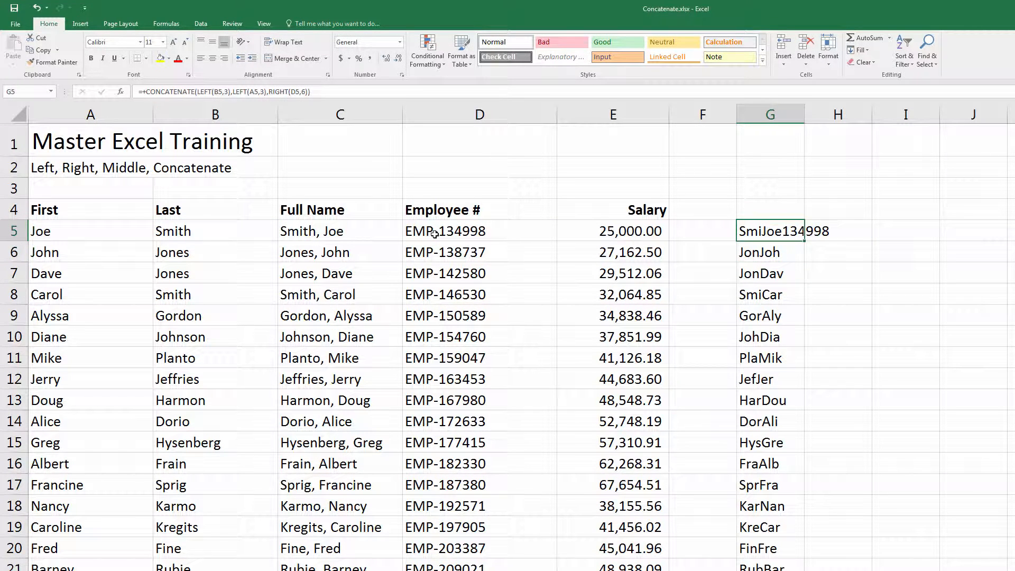
pyautogui.hotkey('ctrl', 'c')
pyautogui.press('Down')
pyautogui.hotkey('shift', 'Down')
pyautogui.hotkey('shift', 'Down')
pyautogui.hotkey('ctrl', 'shift', 'Down')
pyautogui.hotkey('ctrl', 'v')
pyautogui.press('Up')
pyautogui.press('Up')
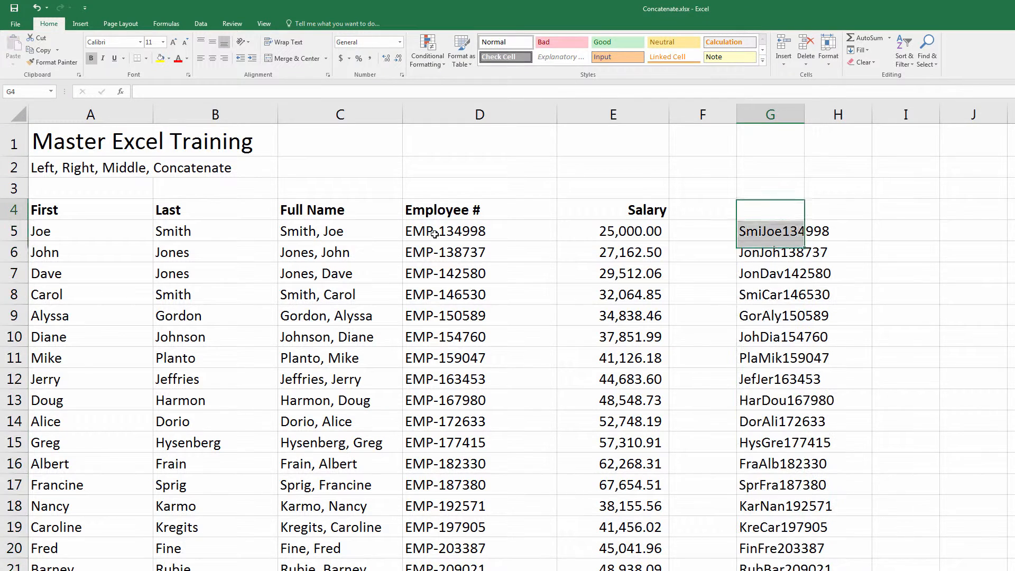
# Step: Clear all the CONCATENATE formulas in column G from G5 down
pyautogui.press('Down')
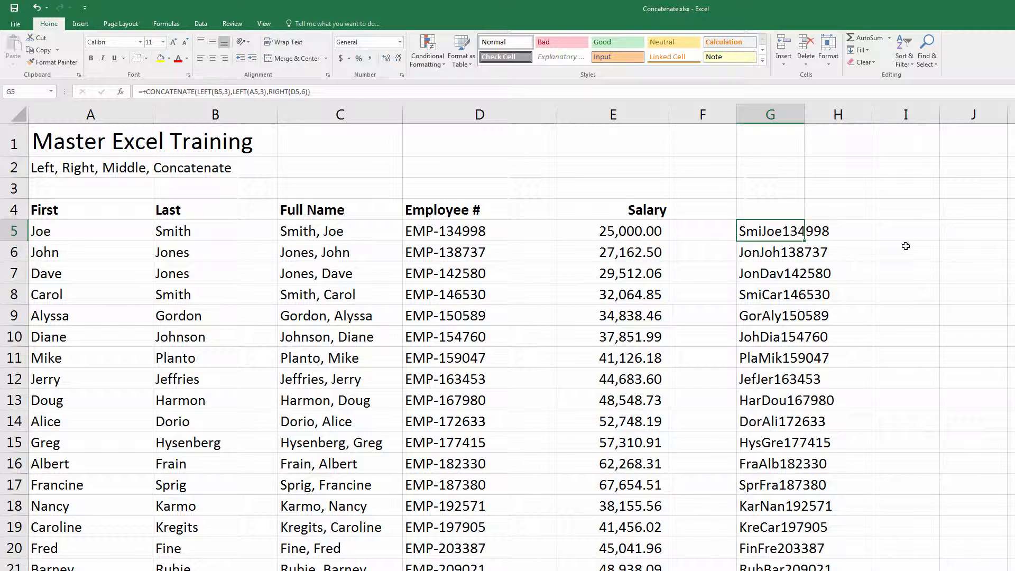
pyautogui.press('Delete')
pyautogui.press('Down')
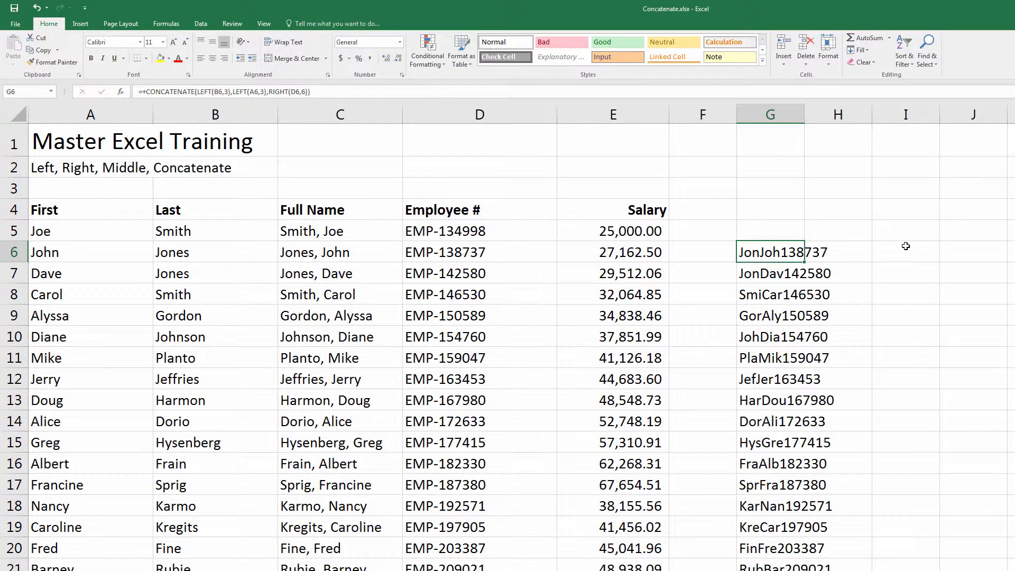
pyautogui.hotkey('ctrl', 'shift', 'Down')
pyautogui.press('Delete')
# Step: Start a CONCATENATE formula in G5 with LEFT(B5,3) as its first argument
pyautogui.press('Up')
pyautogui.write('+con')
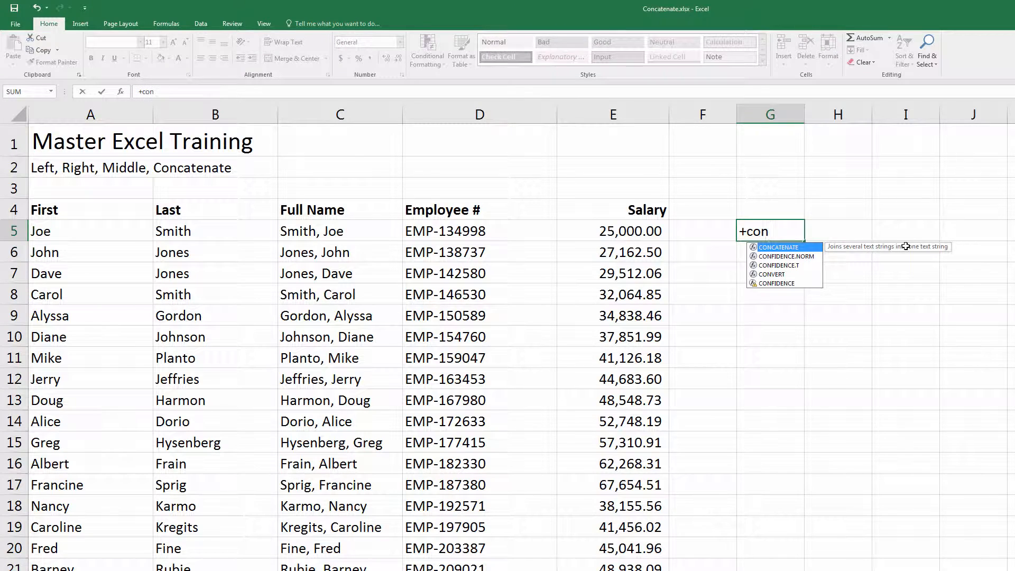
pyautogui.press('Tab')
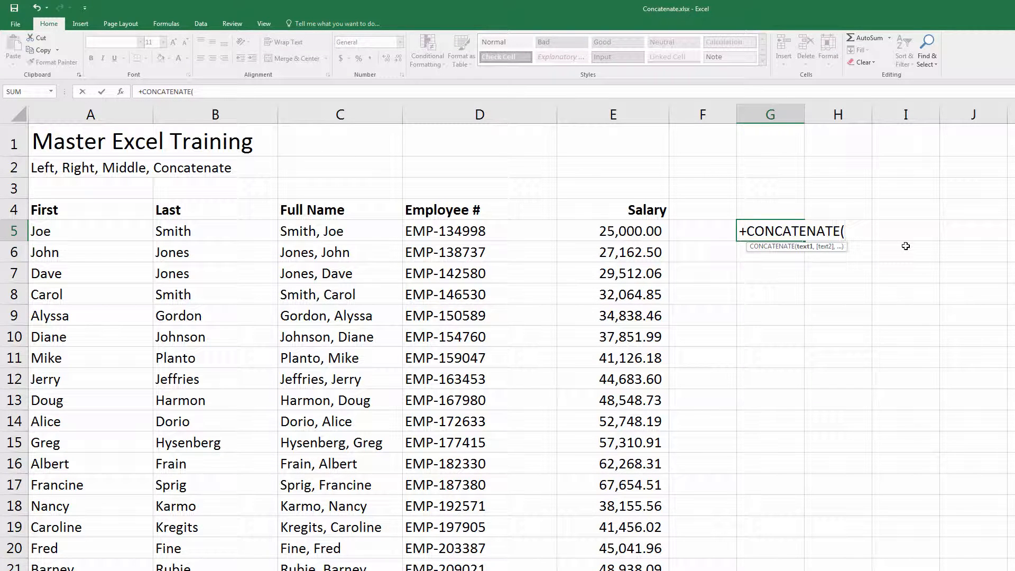
pyautogui.write('left(')
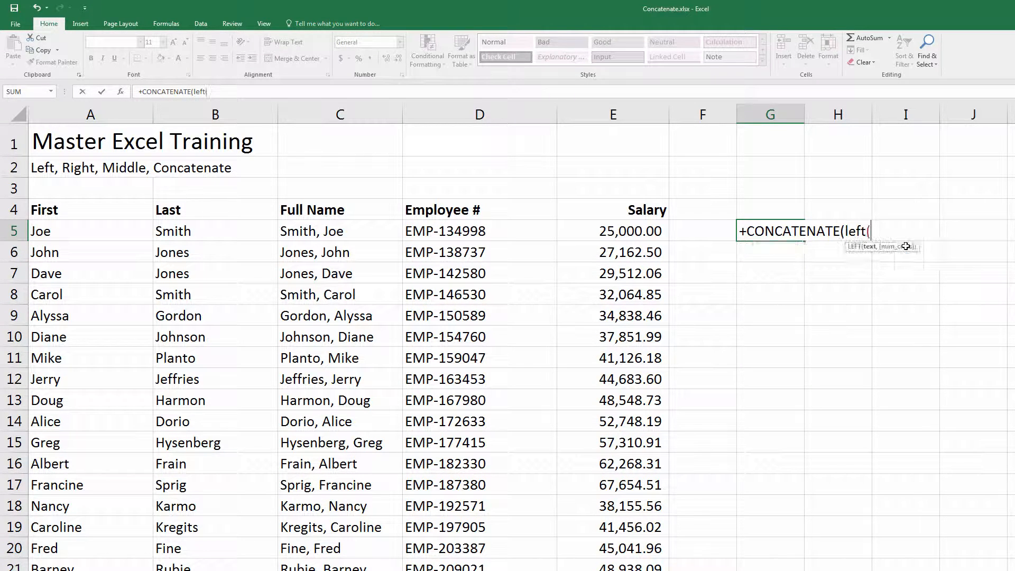
pyautogui.press('Left')
pyautogui.press('Left')
pyautogui.press('Left')
pyautogui.press('Left')
pyautogui.press('Left')
pyautogui.press('Left')
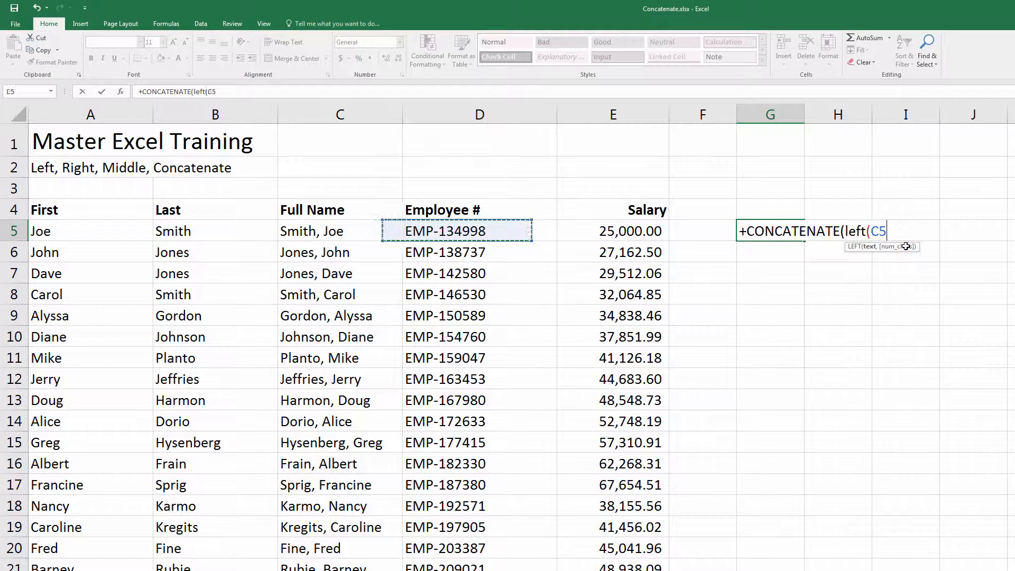
pyautogui.press('Right')
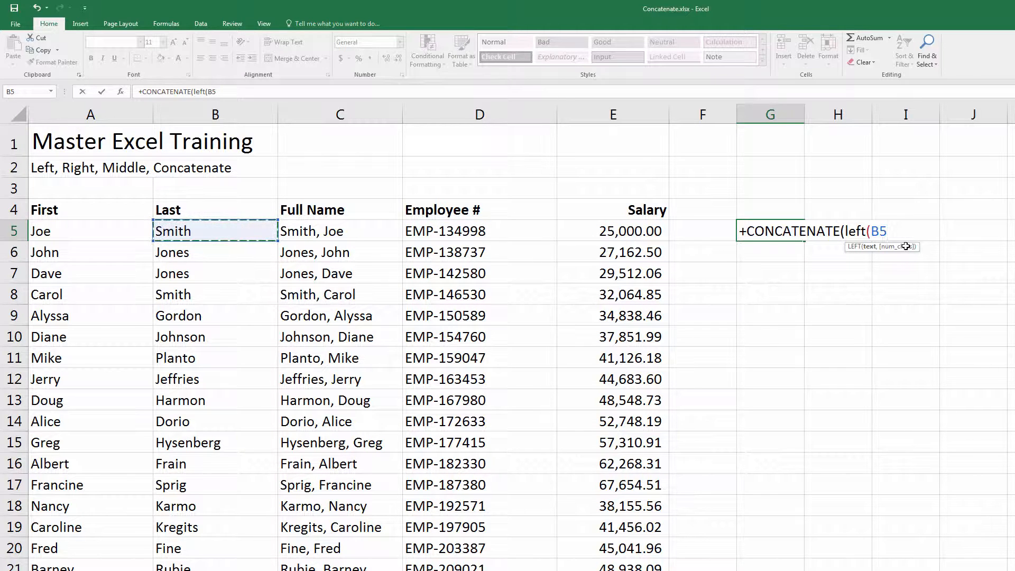
pyautogui.write(',3')
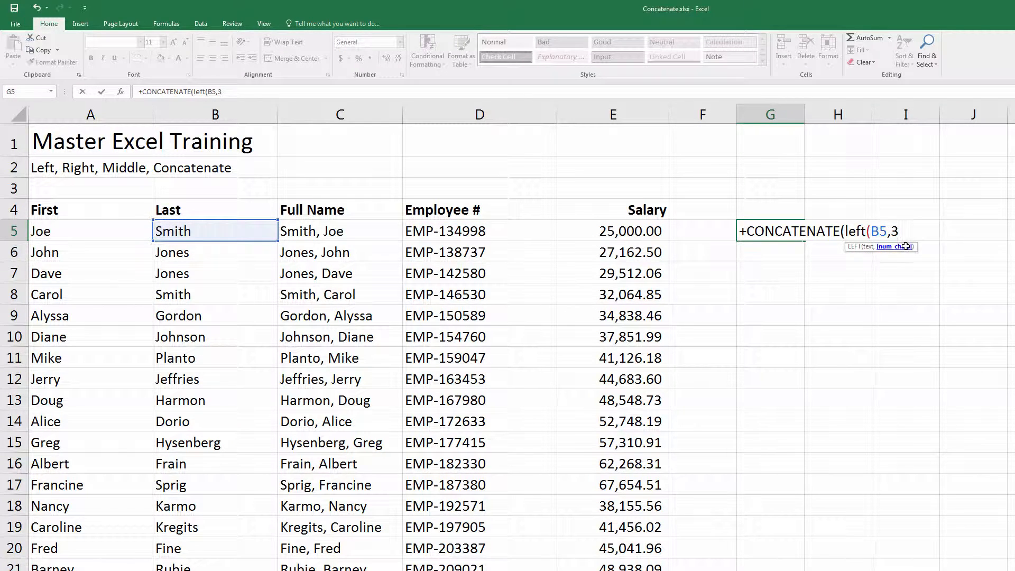
pyautogui.write('),')
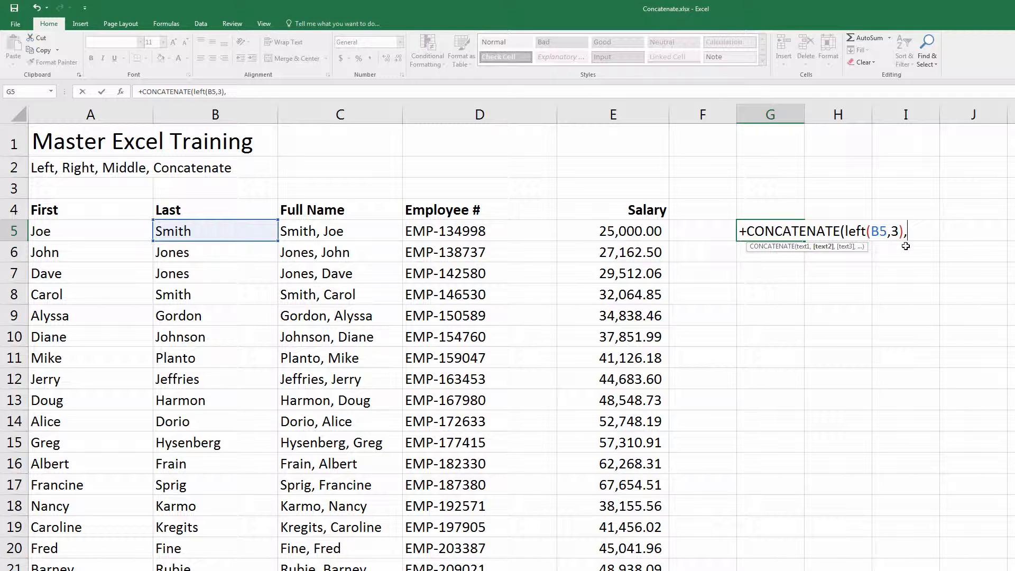
# Step: Add LEFT(A5,3) as the second argument of the CONCATENATE formula in G5
pyautogui.write('left(')
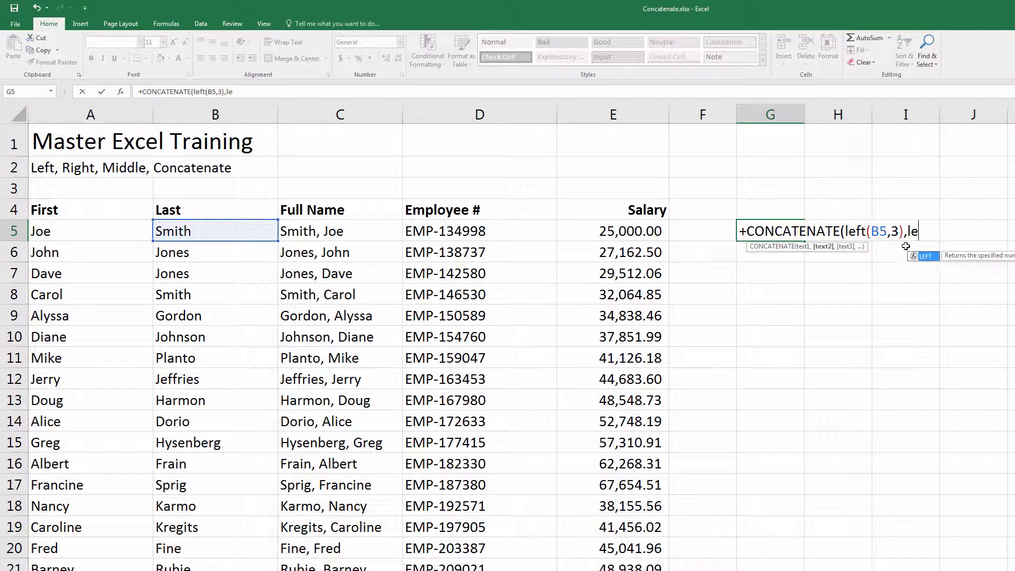
pyautogui.press('Left')
pyautogui.press('Left')
pyautogui.press('Left')
pyautogui.press('Left')
pyautogui.press('Left')
pyautogui.press('Left')
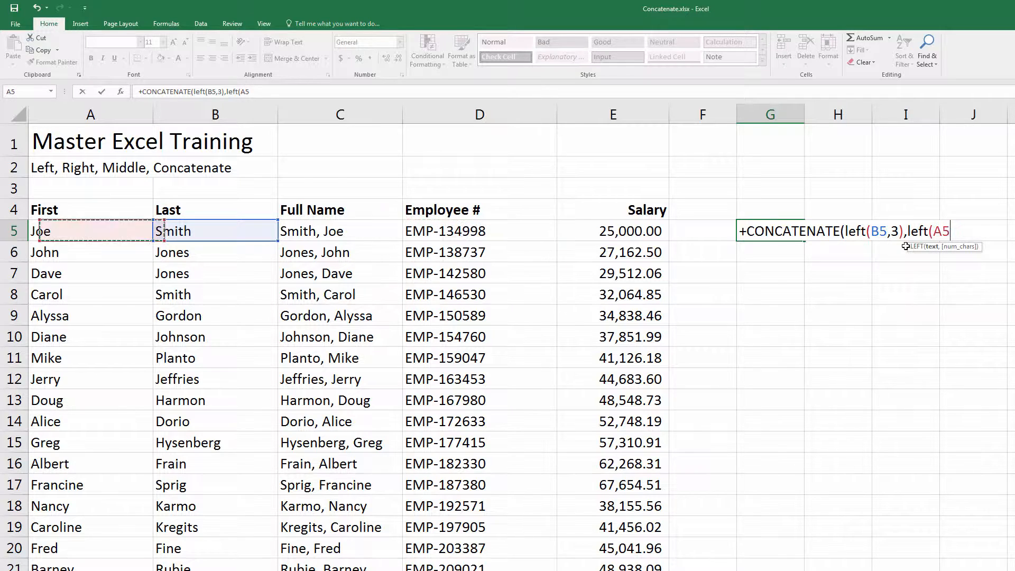
pyautogui.write(',3)')
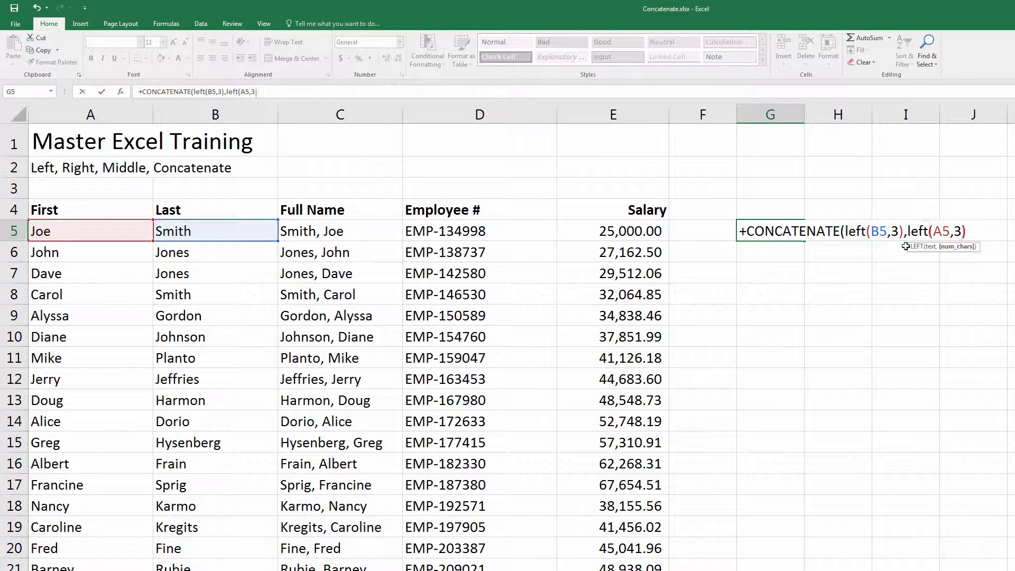
# Step: Add MID(D5,5,3) as the third argument of the G5 formula and enter the completed formula
pyautogui.write(',')
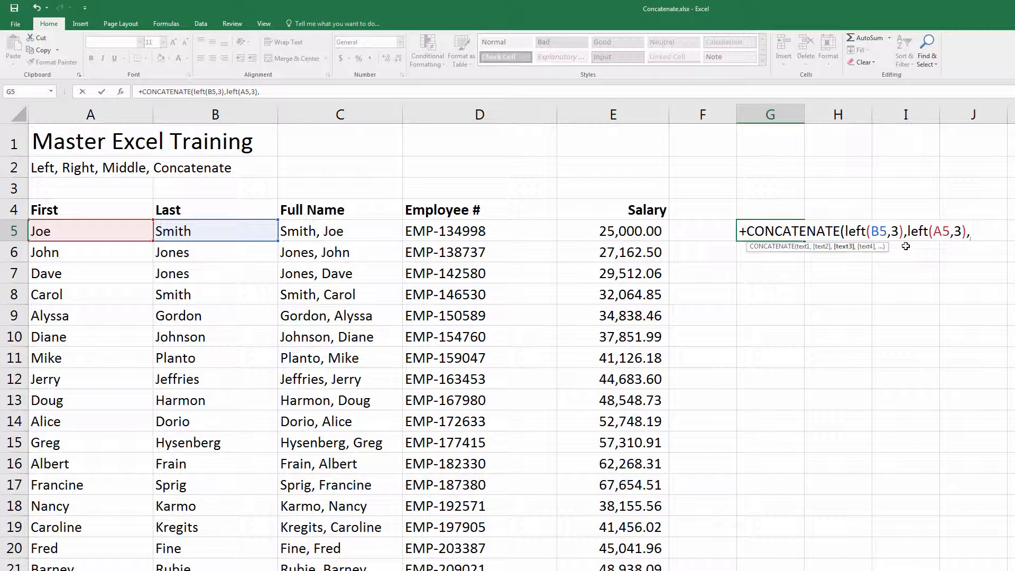
pyautogui.write('mid')
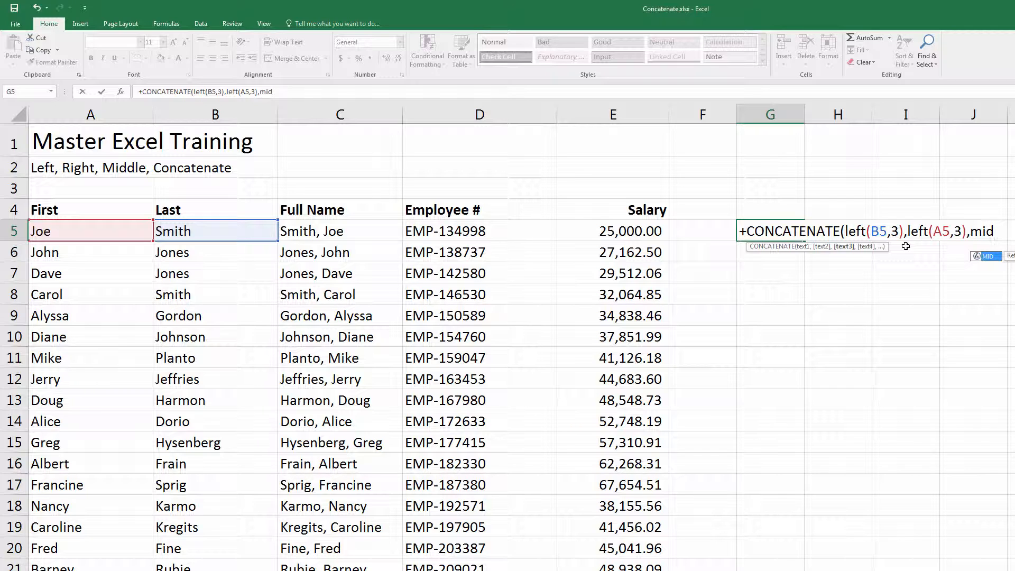
pyautogui.write('(')
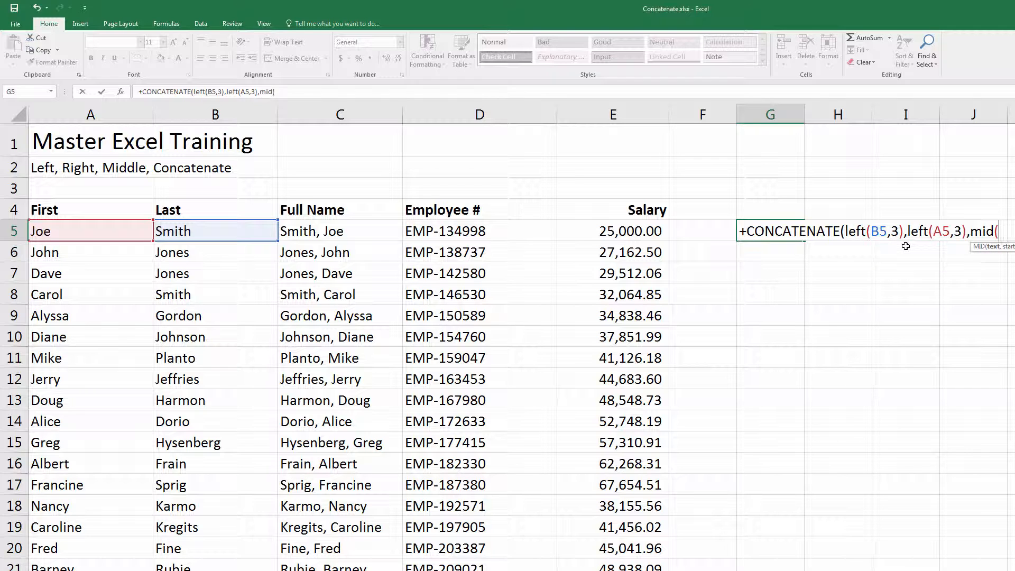
pyautogui.click(472, 233)
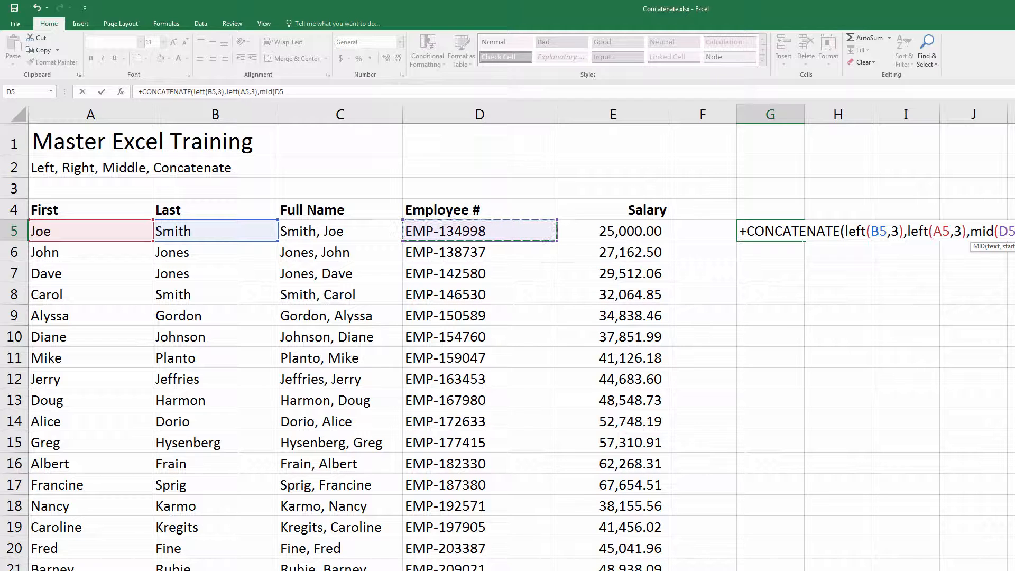
pyautogui.hscroll(3, 508, 338)
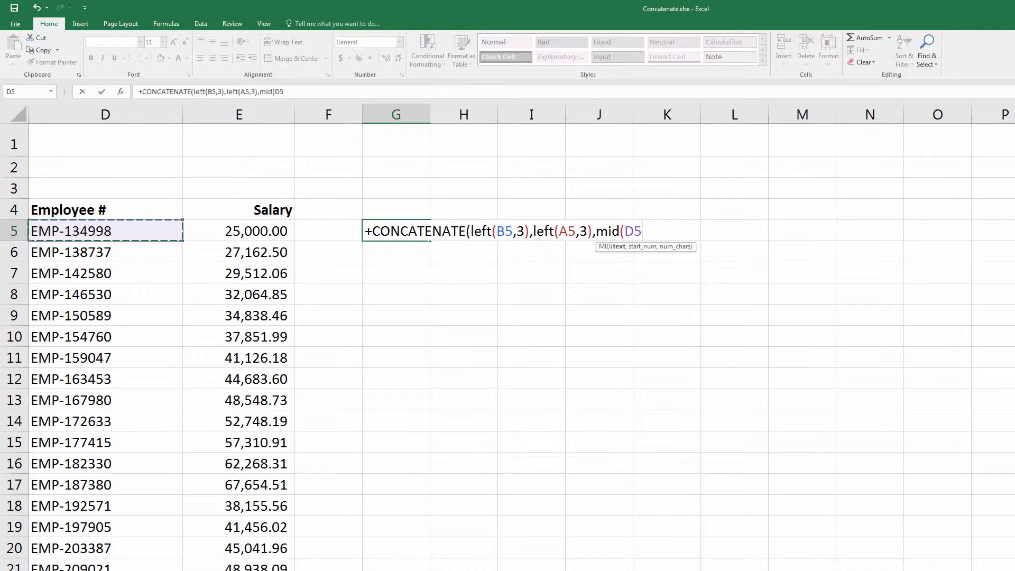
pyautogui.hscroll(-1, 672, 250)
pyautogui.hscroll(-2, 508, 339)
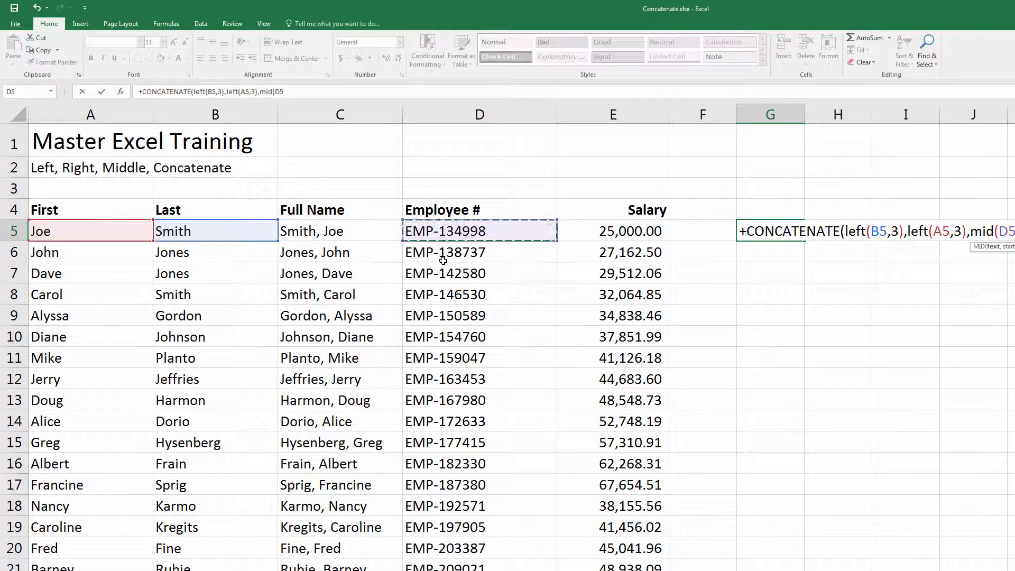
pyautogui.write(',')
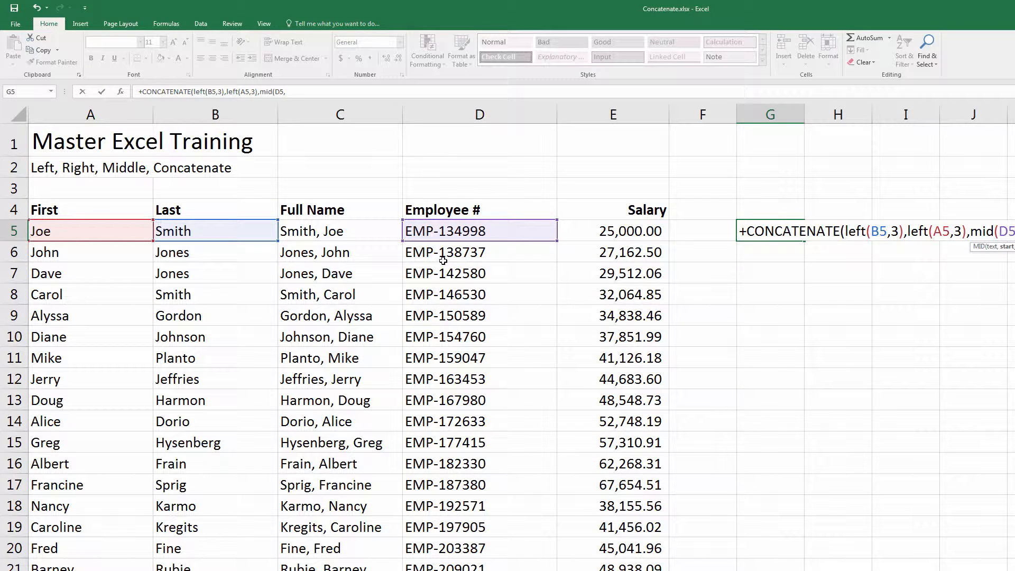
pyautogui.write('5,3')
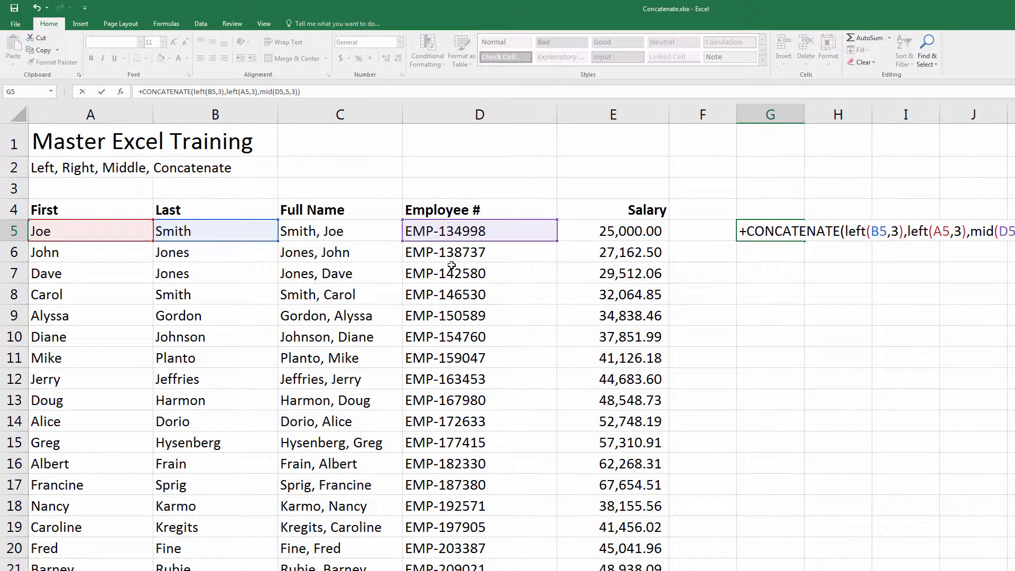
pyautogui.press('Return')
pyautogui.press('Up')
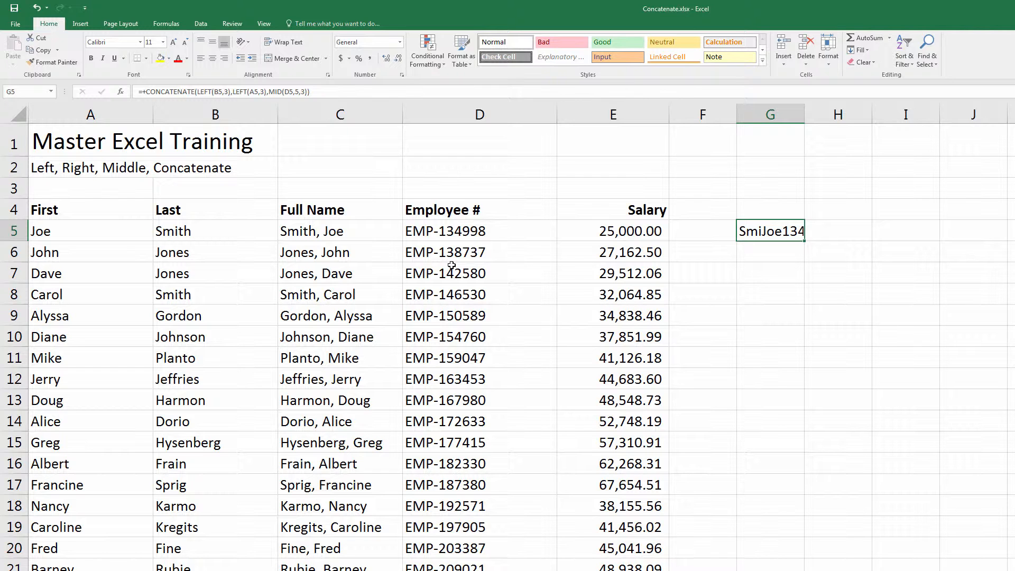
# Step: Copy the G5 formula with the MID argument down column G alongside the employee rows
pyautogui.hotkey('ctrl', 'c')
pyautogui.hotkey('shift', 'Down')
pyautogui.hotkey('shift', 'Down')
pyautogui.hotkey('shift', 'Down')
pyautogui.hotkey('shift', 'Down')
pyautogui.hotkey('shift', 'Down')
pyautogui.hotkey('shift', 'Down')
pyautogui.hotkey('shift', 'Down')
pyautogui.hotkey('shift', 'Down')
pyautogui.hotkey('shift', 'Down')
pyautogui.hotkey('shift', 'Down')
pyautogui.hotkey('shift', 'Down')
pyautogui.hotkey('shift', 'Down')
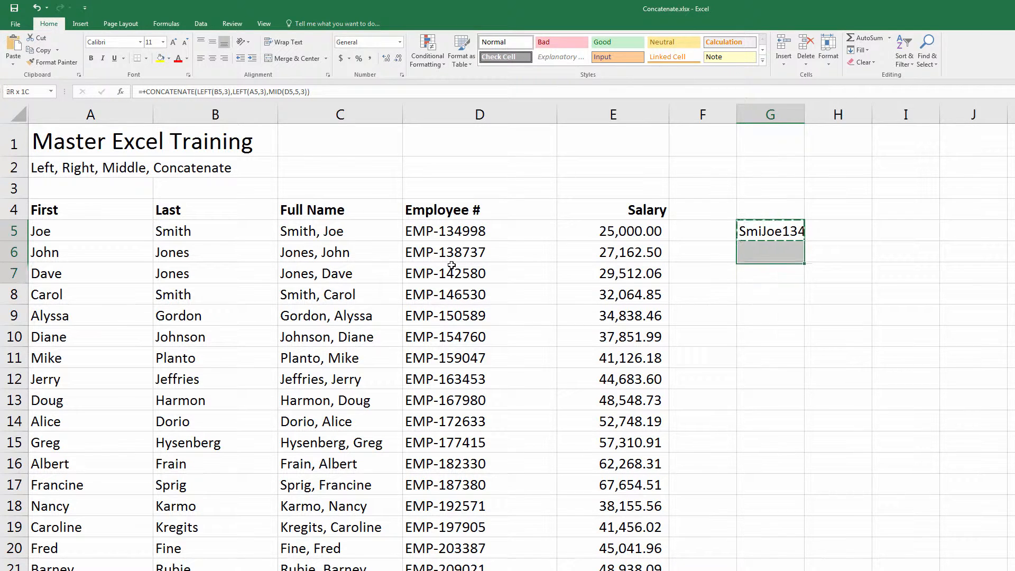
pyautogui.hotkey('shift', 'Down')
pyautogui.hotkey('shift', 'Down')
pyautogui.hotkey('shift', 'Down')
pyautogui.hotkey('shift', 'Down')
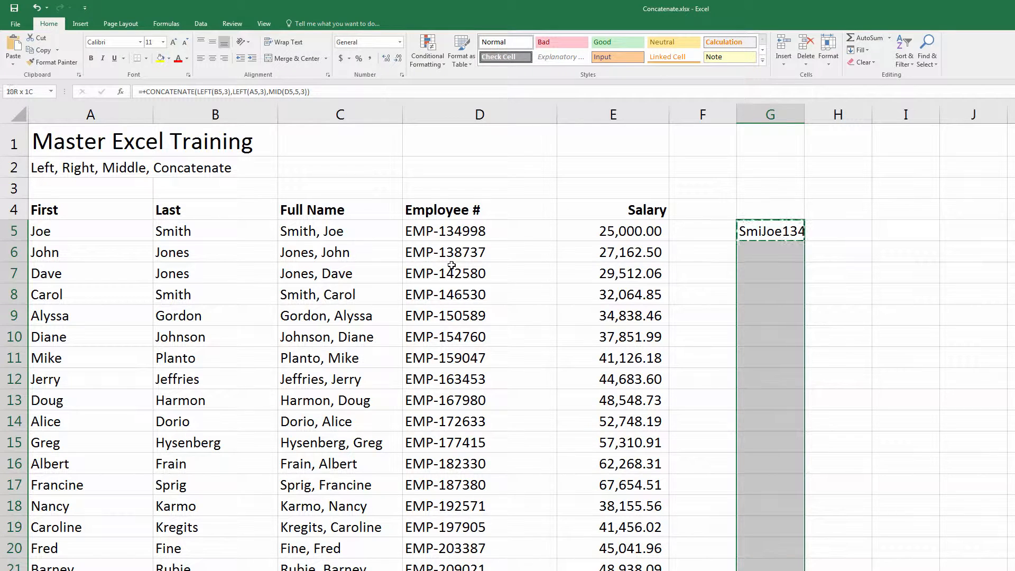
pyautogui.press('Return')
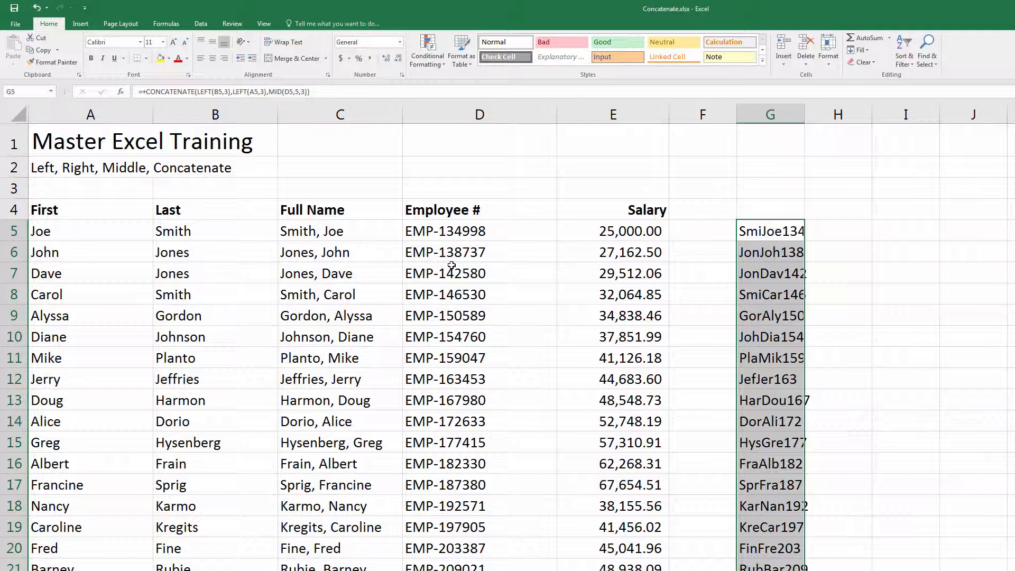
pyautogui.press('Up')
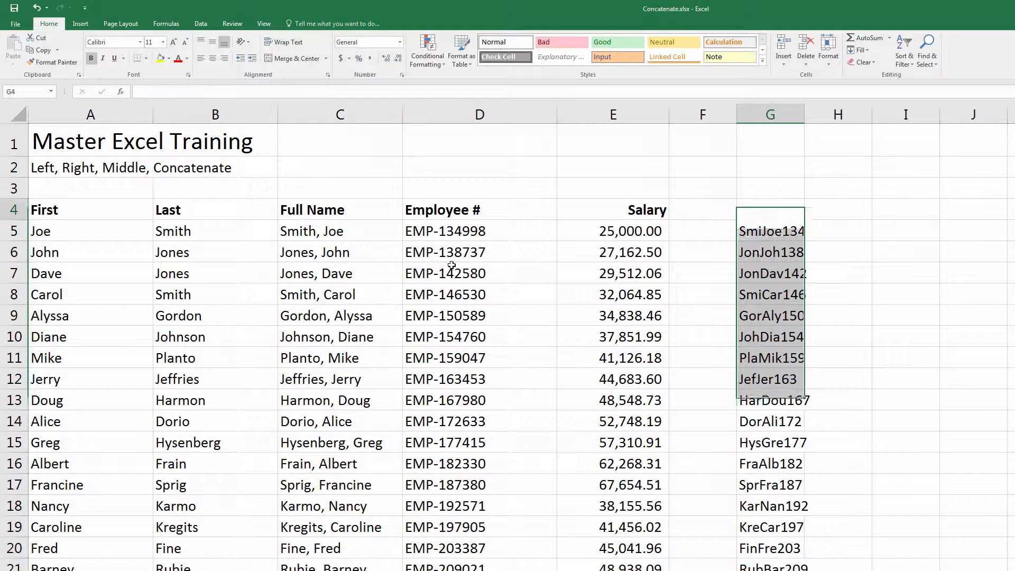
pyautogui.press('Right')
pyautogui.press('Down')
pyautogui.press('Left')
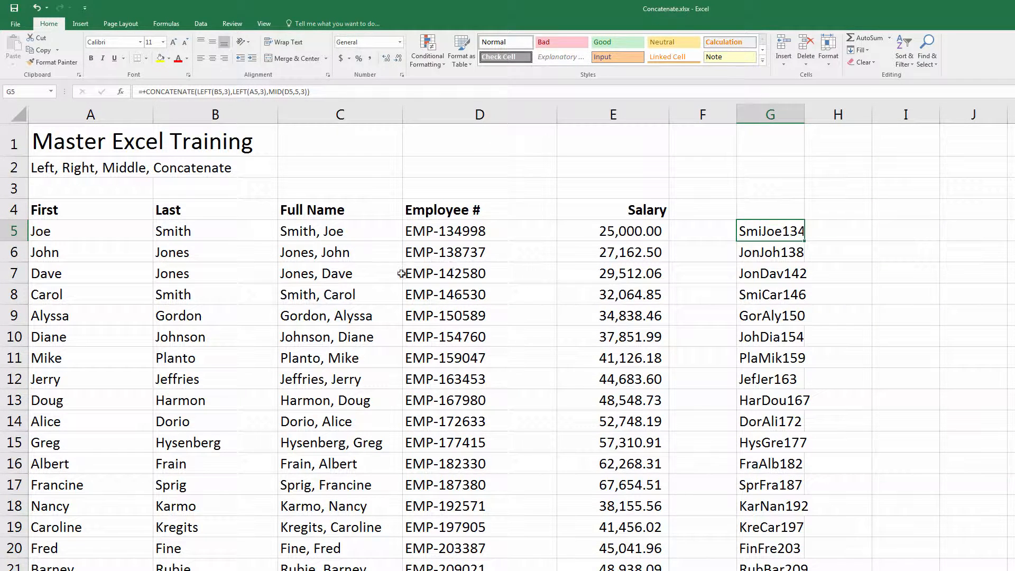
pyautogui.keyDown('ctrl'); pyautogui.scroll(1, 704, 441); pyautogui.keyUp('ctrl')
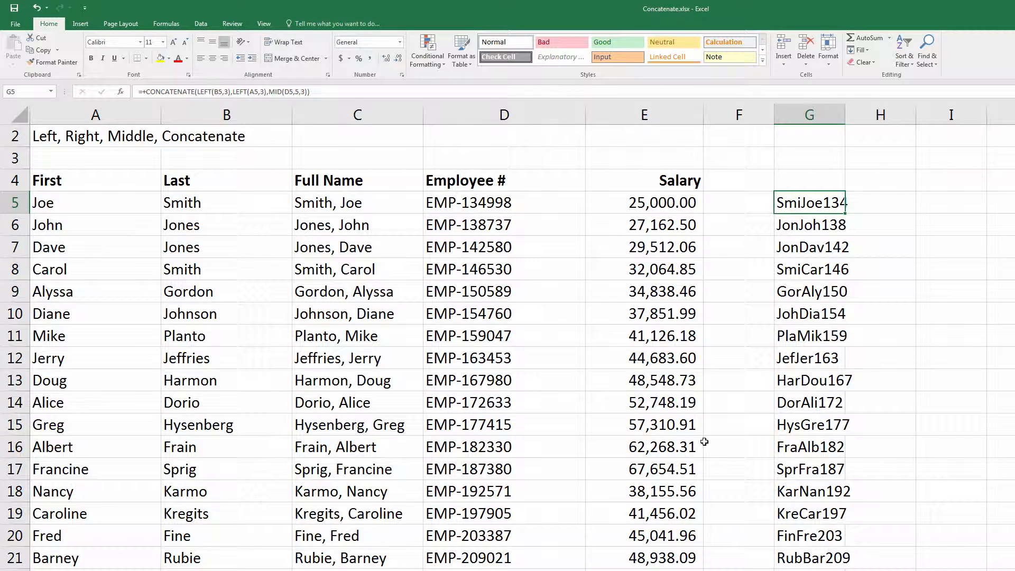